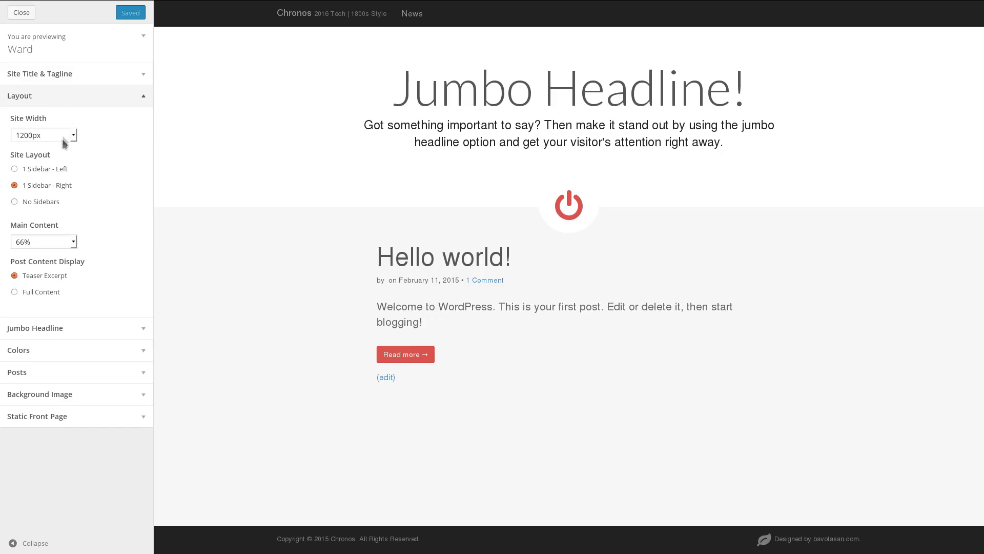
- Choose No Sidebars, 100% main content and Full Content, then select the Jumbo Headline title text
left_click(20, 202)
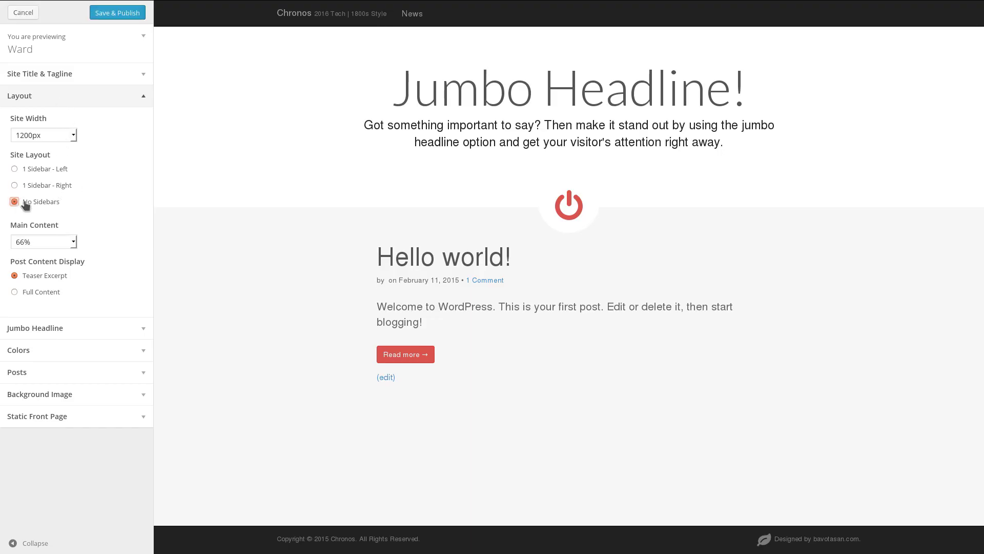
left_click(36, 239)
left_click(23, 346)
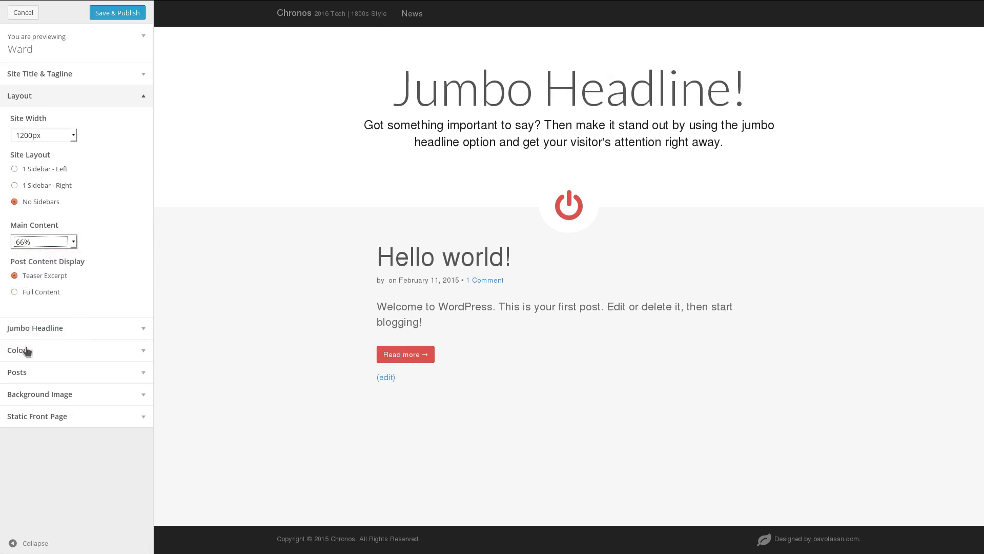
left_click(30, 295)
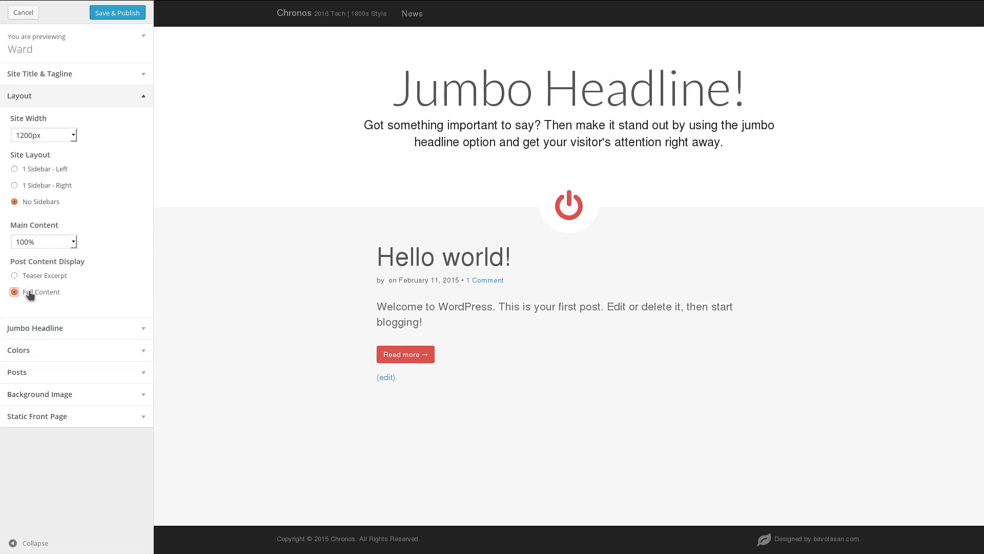
left_click(37, 327)
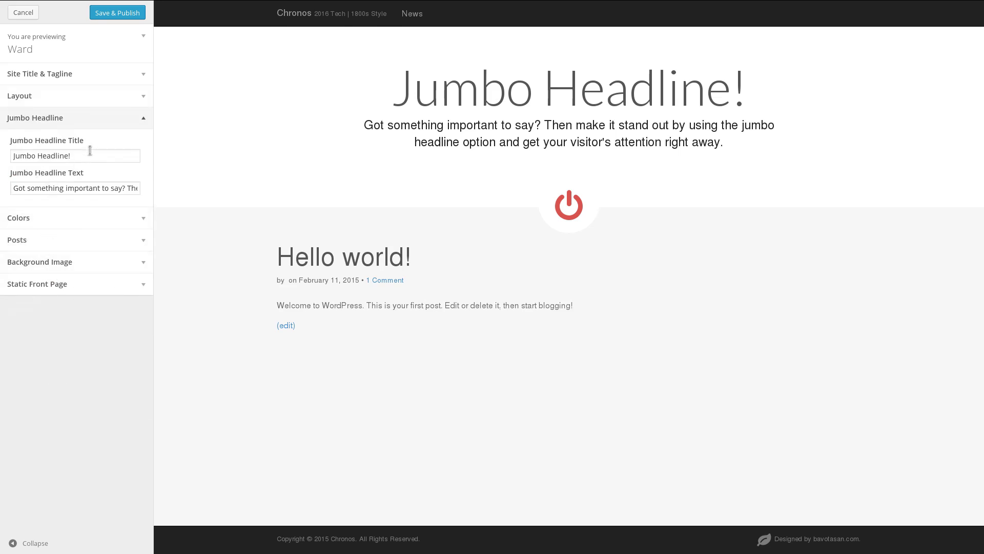
left_click_drag(90, 150, 5, 140)
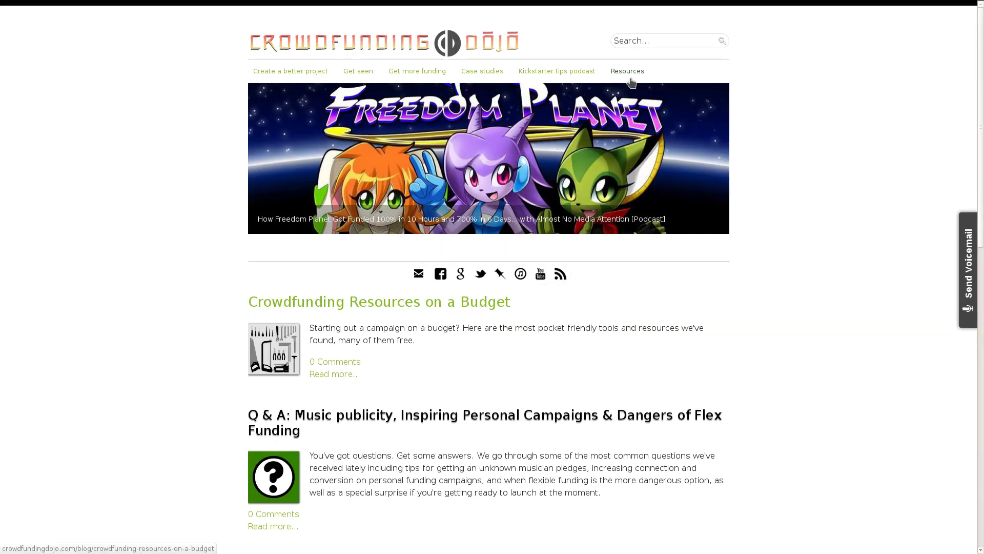
- Go from the crowdfunding Resources page to HostGator's web hosting plans
left_click(630, 75)
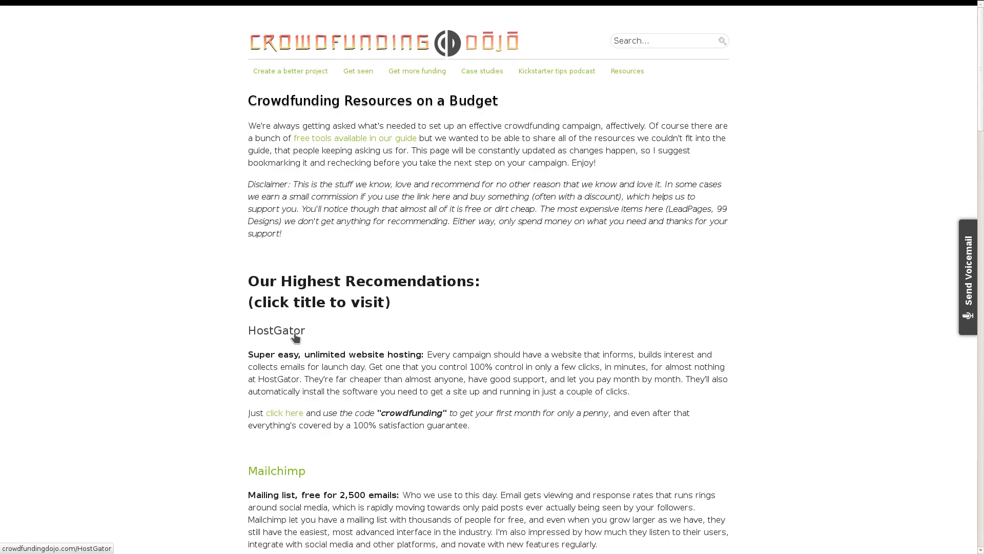
left_click(295, 336)
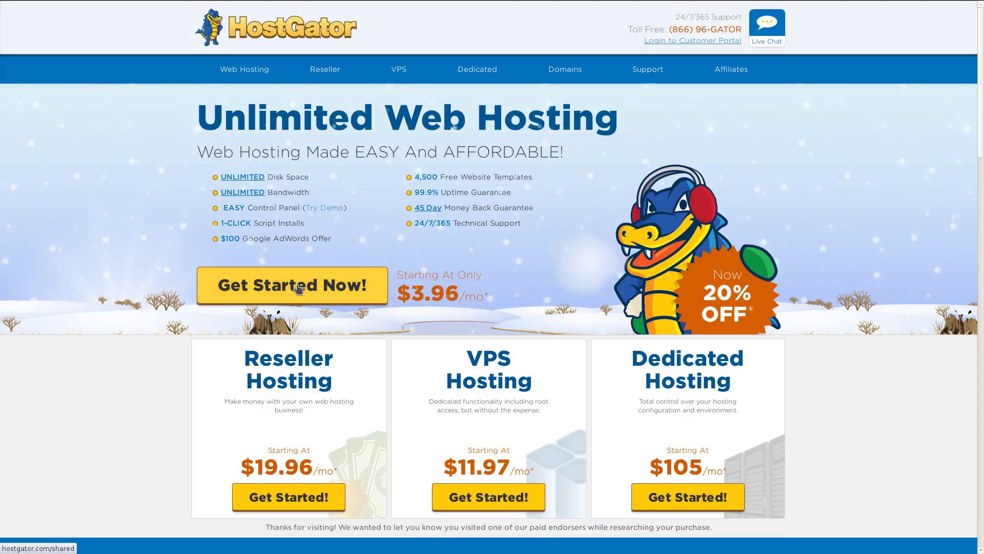
left_click(299, 289)
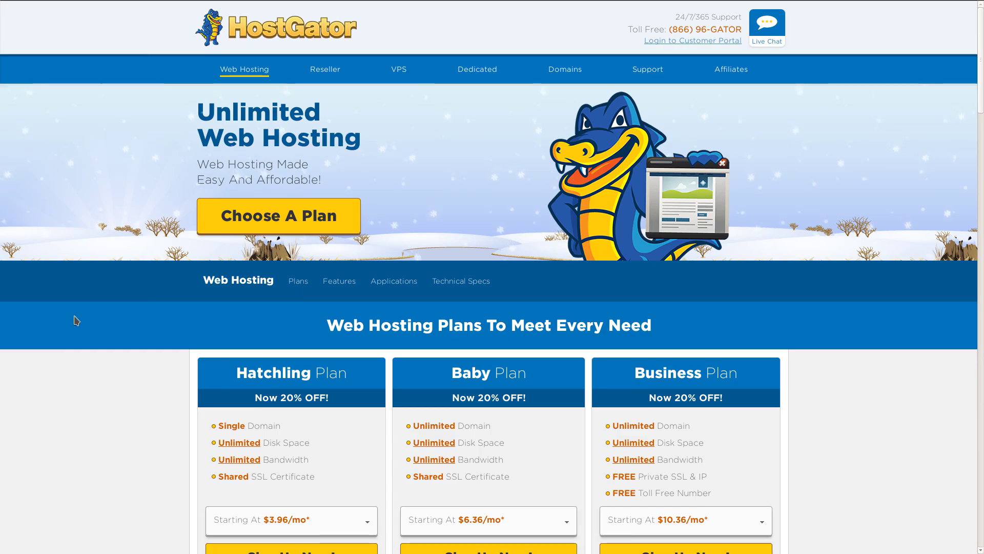
- Set the Hatchling plan to monthly billing at $7.16/mo and sign up for it
scroll(76, 320, "down", 4)
left_click(270, 320)
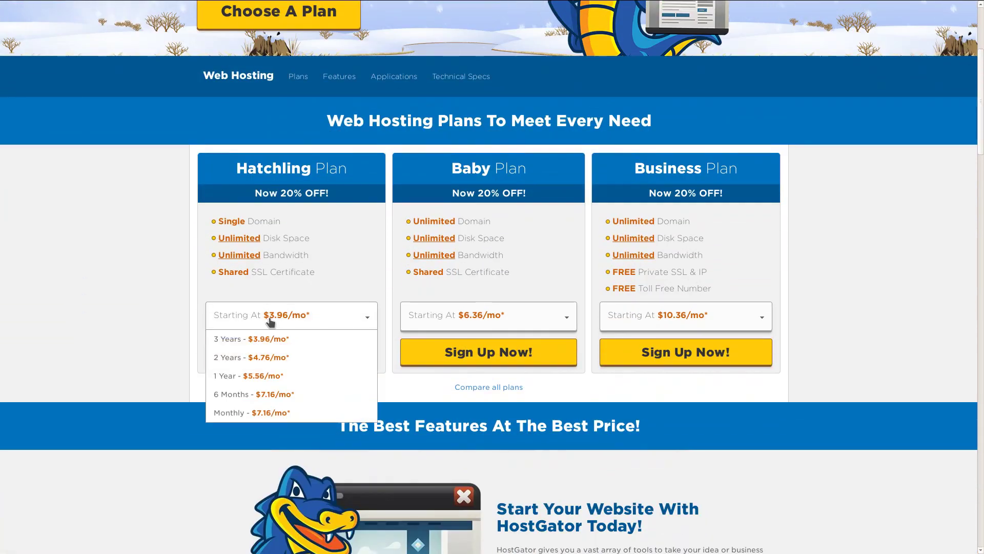
left_click(266, 413)
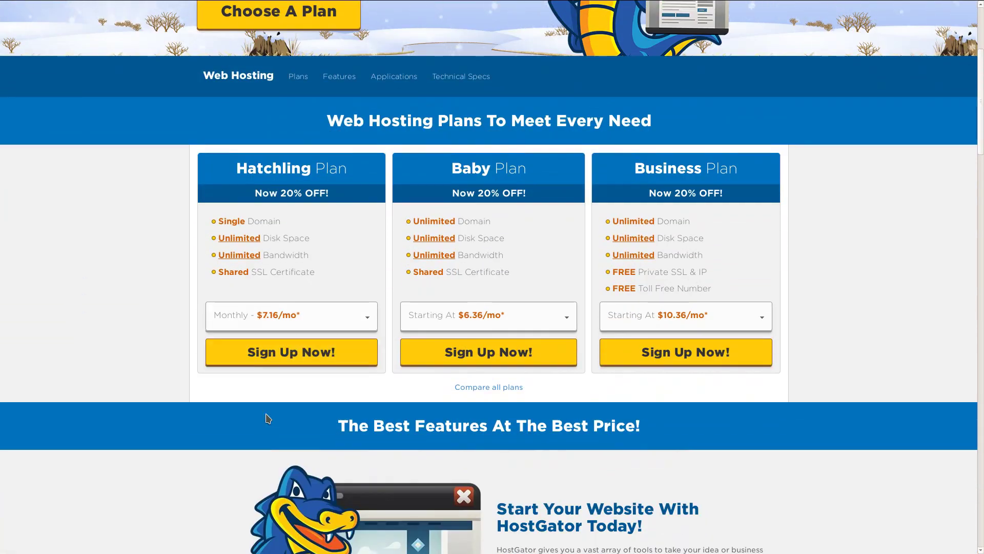
left_click(279, 359)
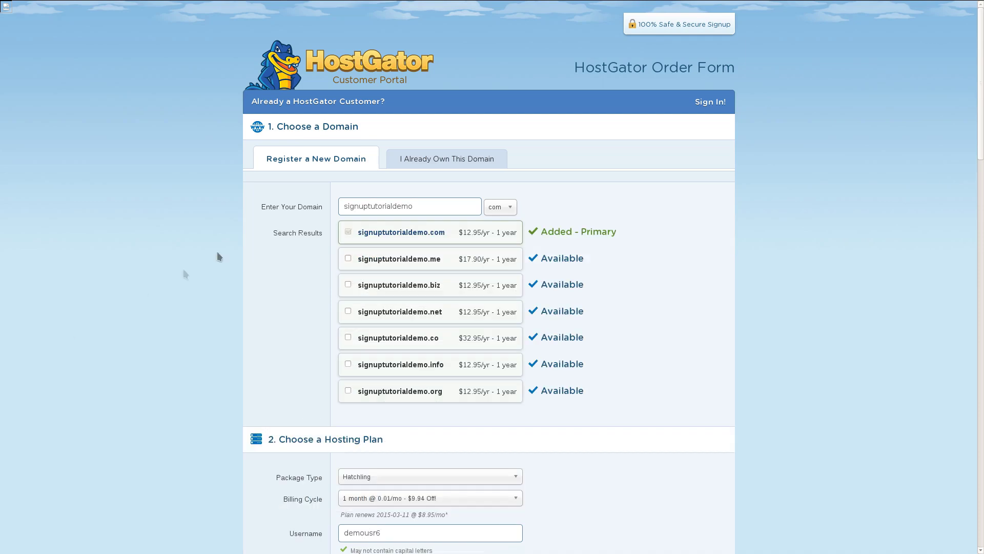
- Validate the coupon, accept the terms and check out the signuptutorialdemo.com order at $12.96
left_click_drag(617, 232, 540, 232)
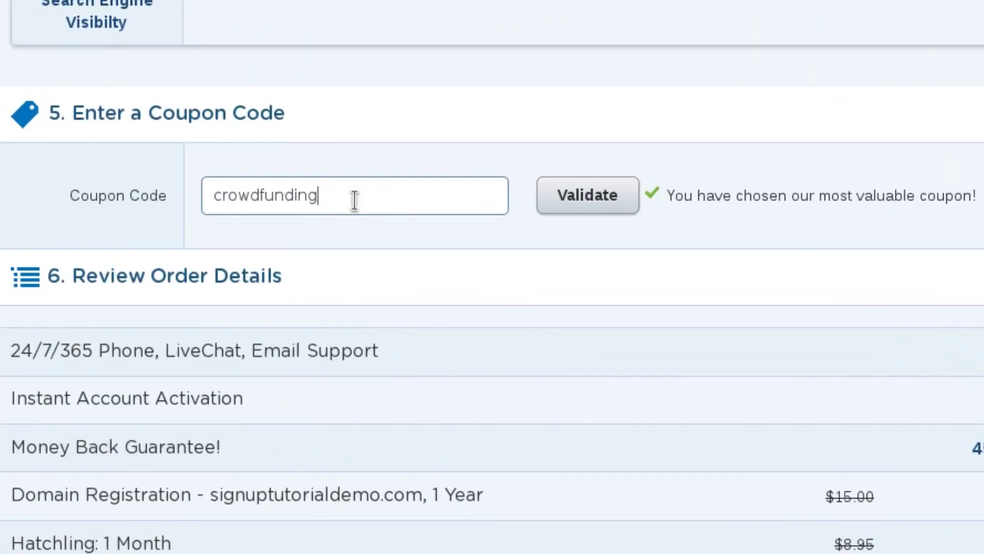
key("ctrl+a")
scroll(492, 277, "down", 5)
left_click(564, 413)
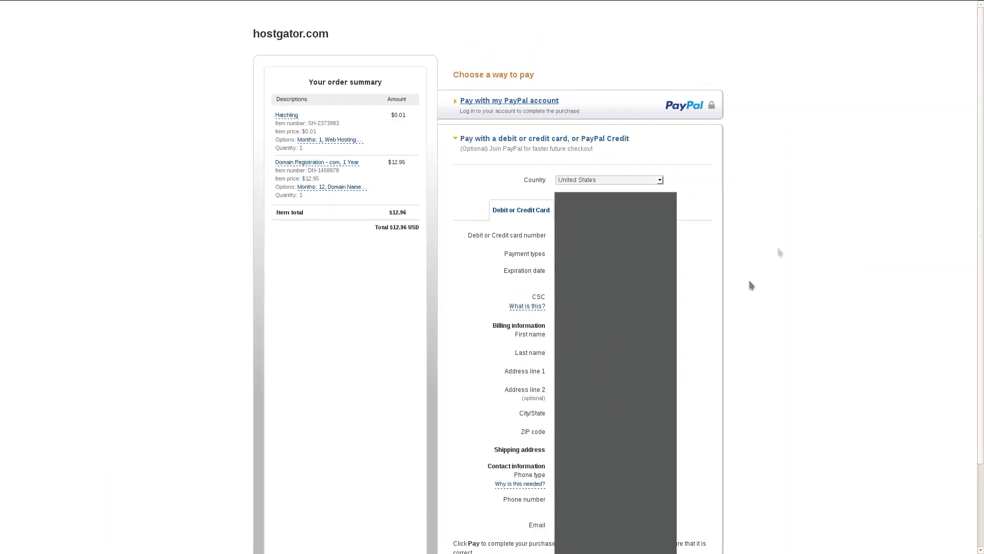
- Pay the $12.96 HostGator order by debit/credit card on PayPal
scroll(872, 359, "down", 3)
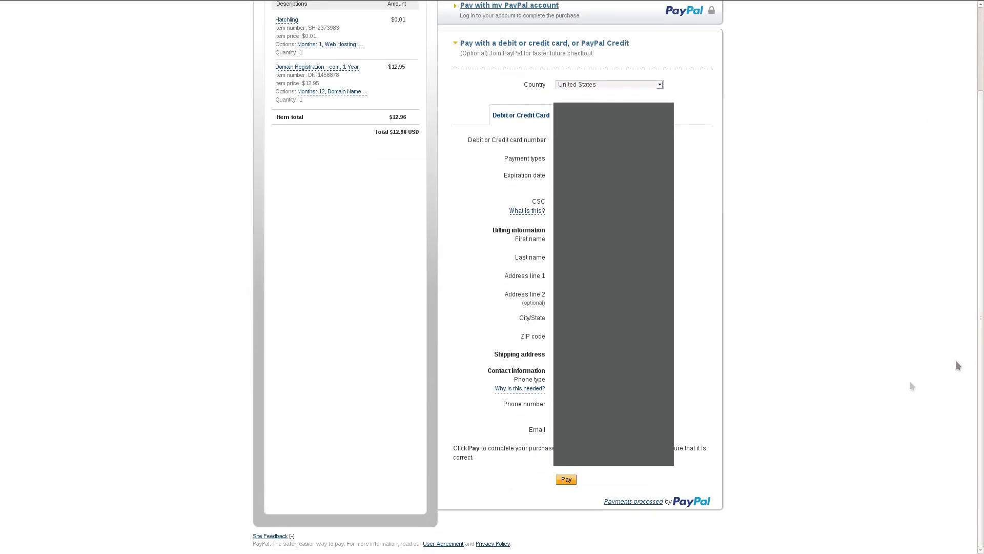
left_click(565, 480)
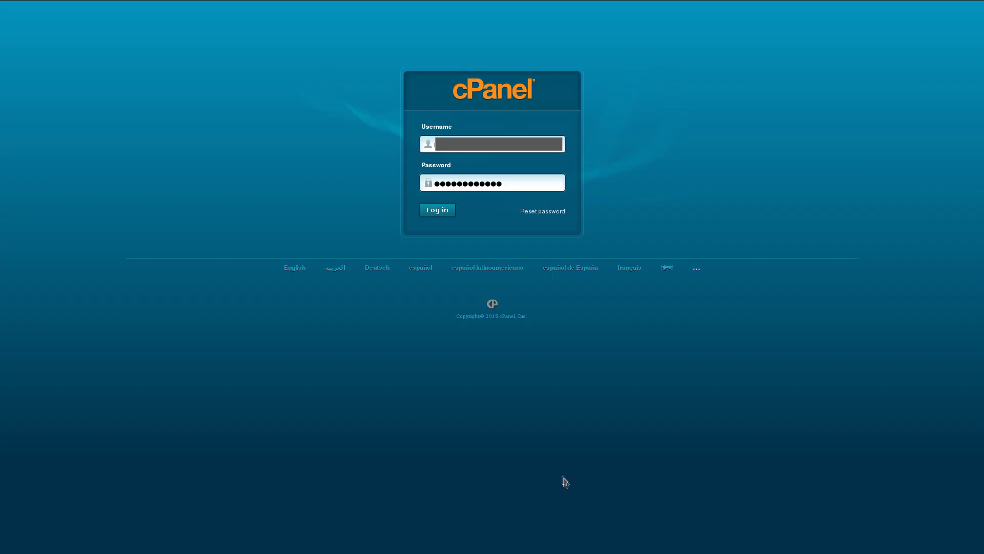
- Log in to cPanel and scroll down to the Fantastico installer under Software/Services
left_click(441, 212)
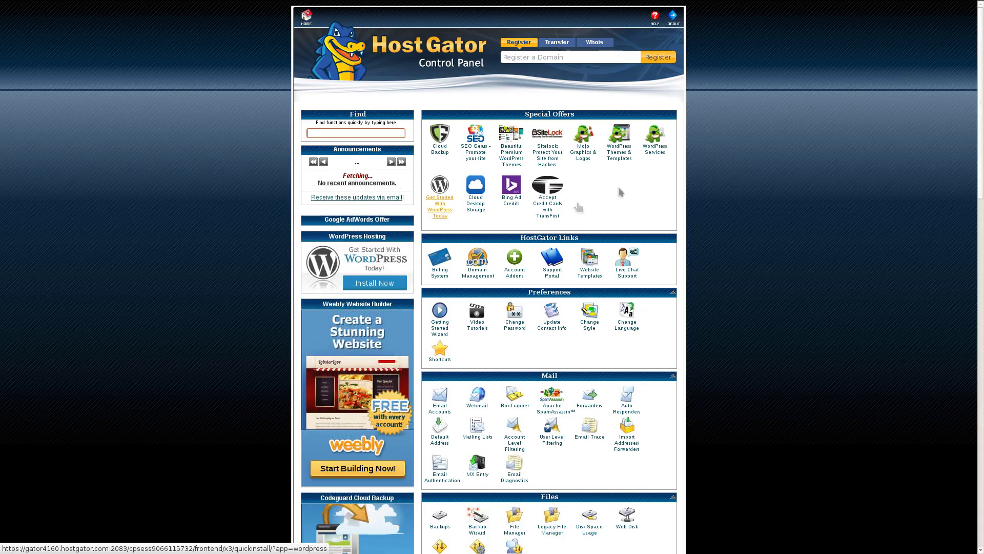
left_click_drag(981, 49, 982, 289)
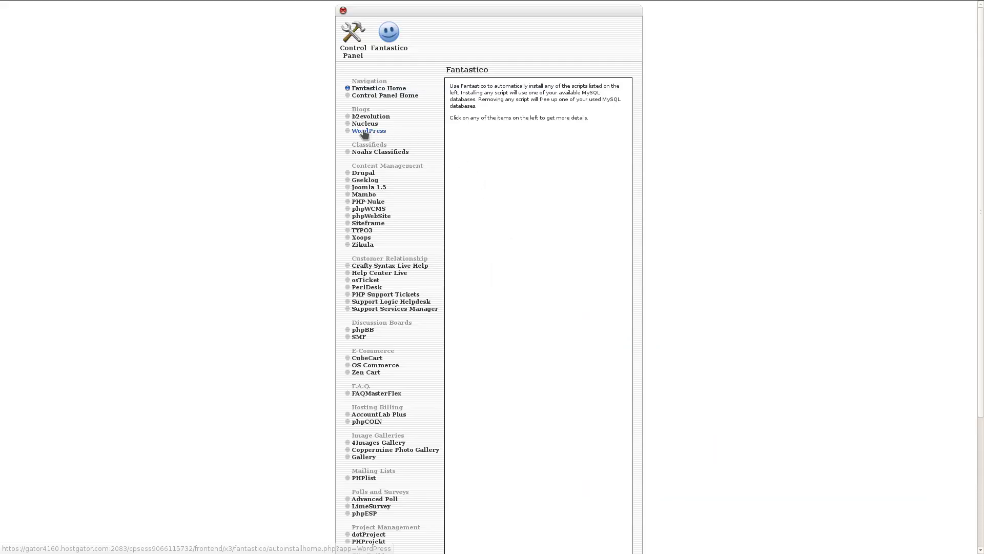
- Start a new WordPress installation in Fantastico on the chosen domain
left_click(365, 131)
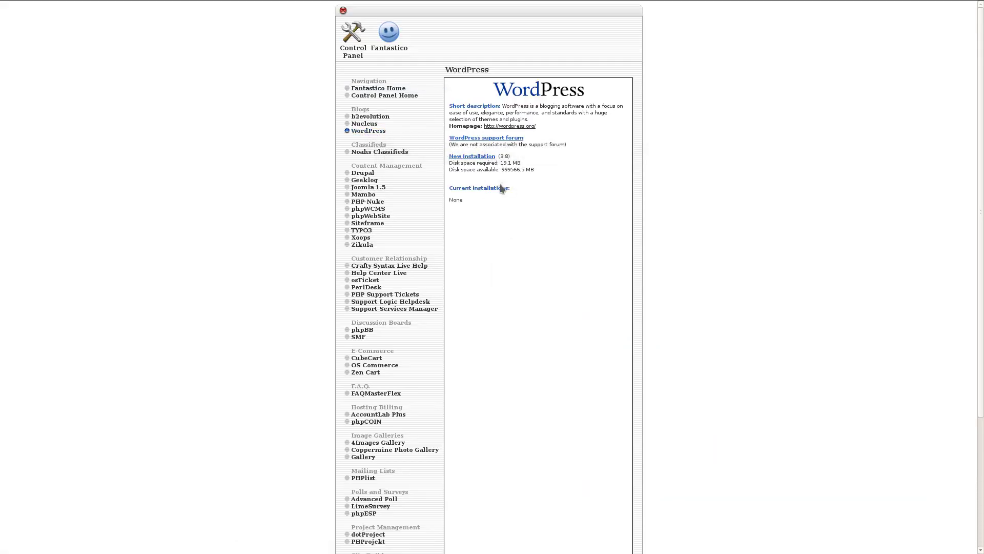
left_click(483, 159)
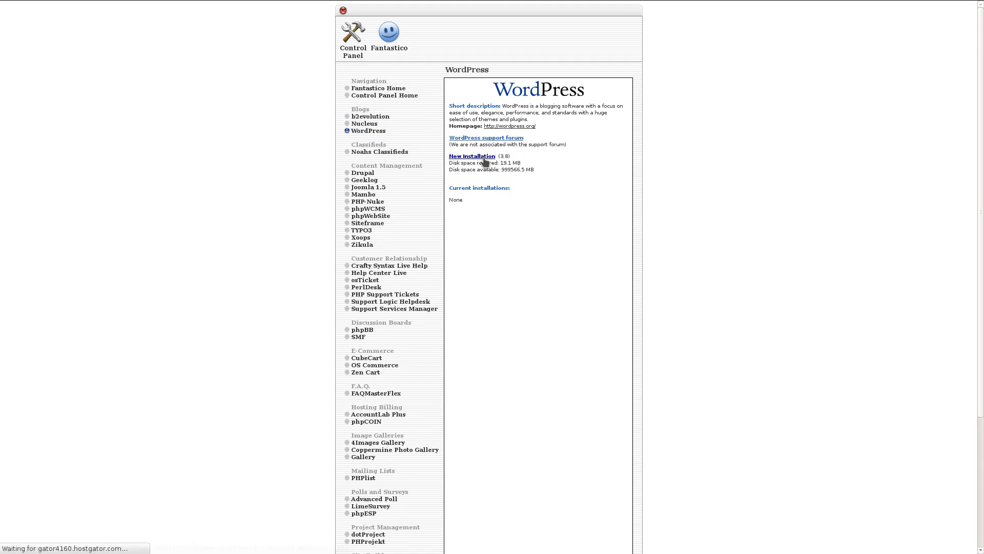
left_click(504, 141)
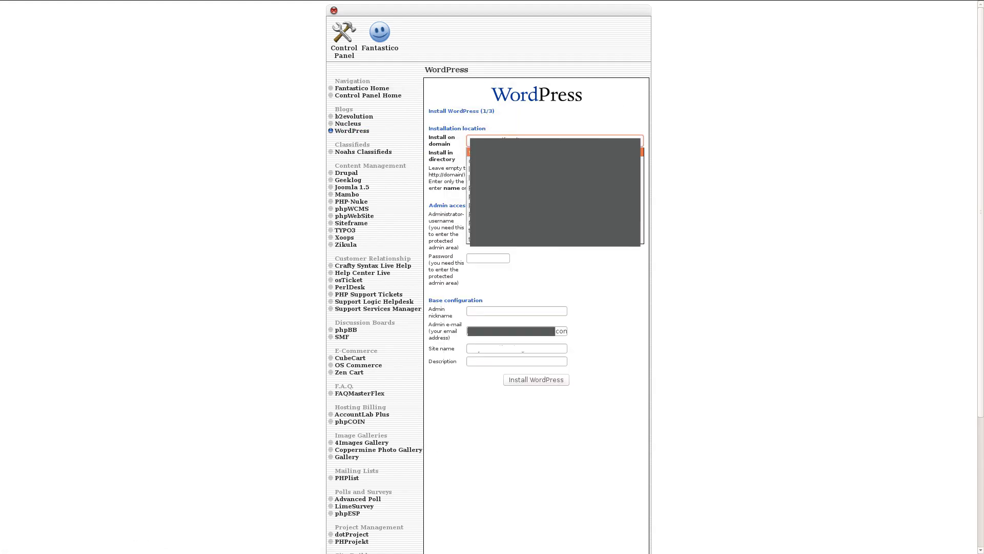
left_click(501, 165)
- Fill in the admin username, saved admin password and admin e-mail
left_click(482, 217)
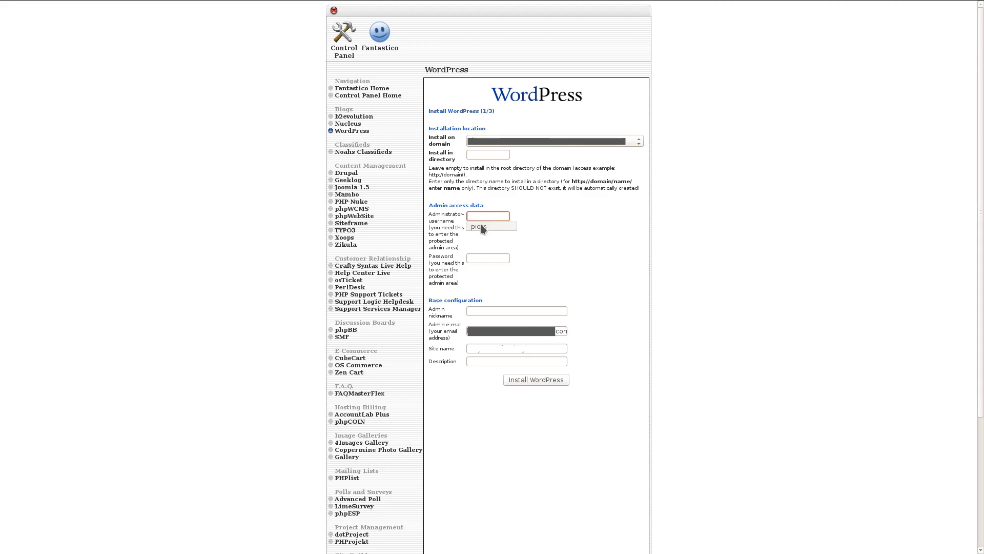
left_click(482, 226)
left_click(483, 258)
left_click(479, 269)
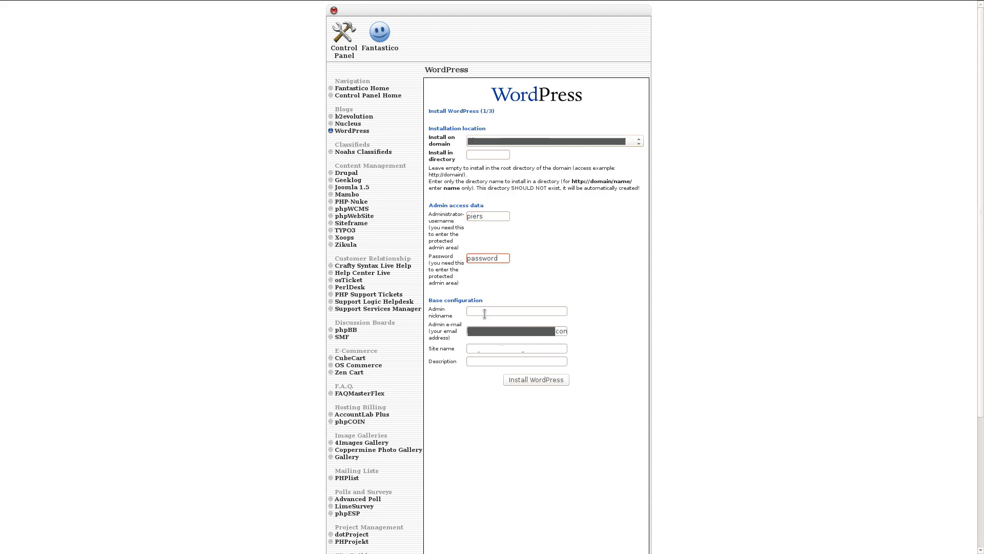
left_click(479, 333)
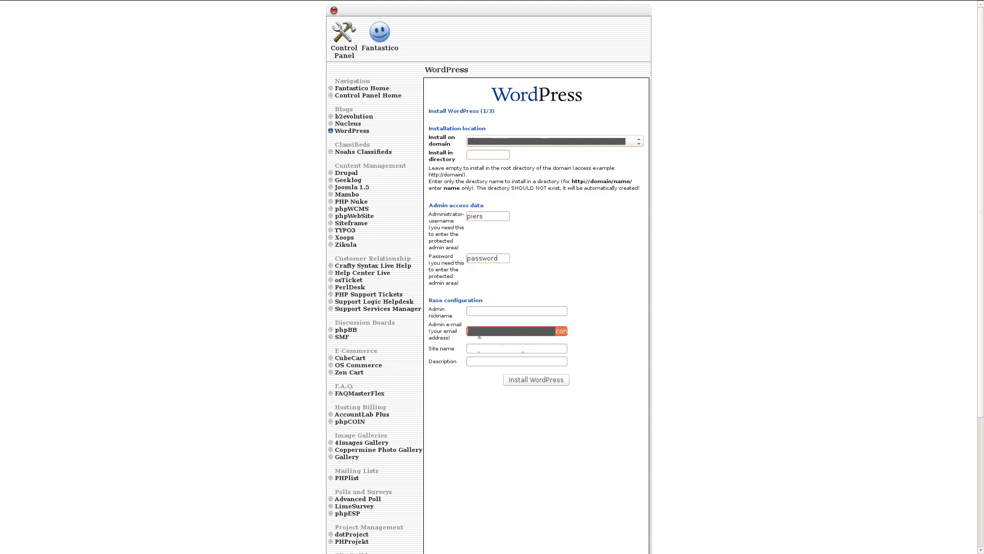
- Name the site Chronos, described '2016 Tech | 1800s Style', and finish installing WordPress
key("Tab")
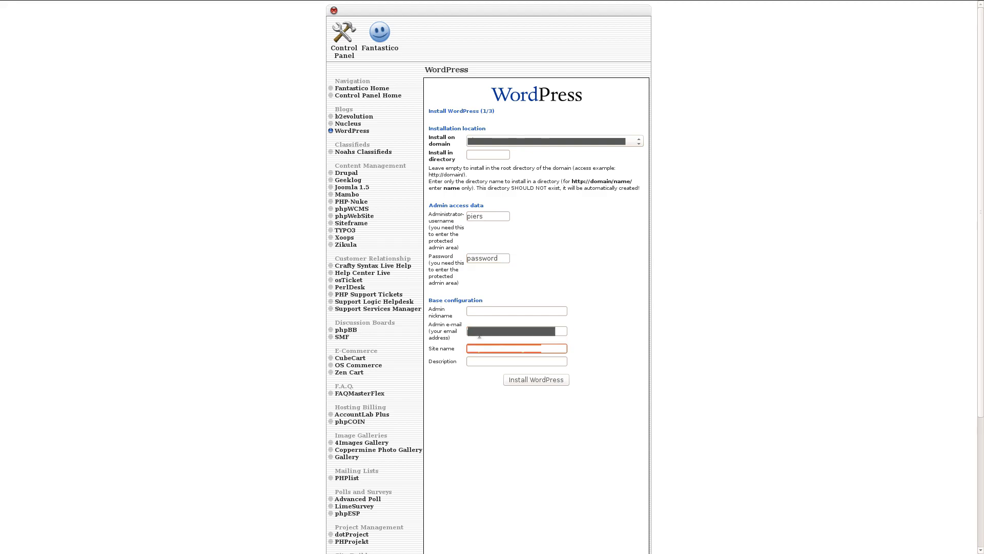
type("C")
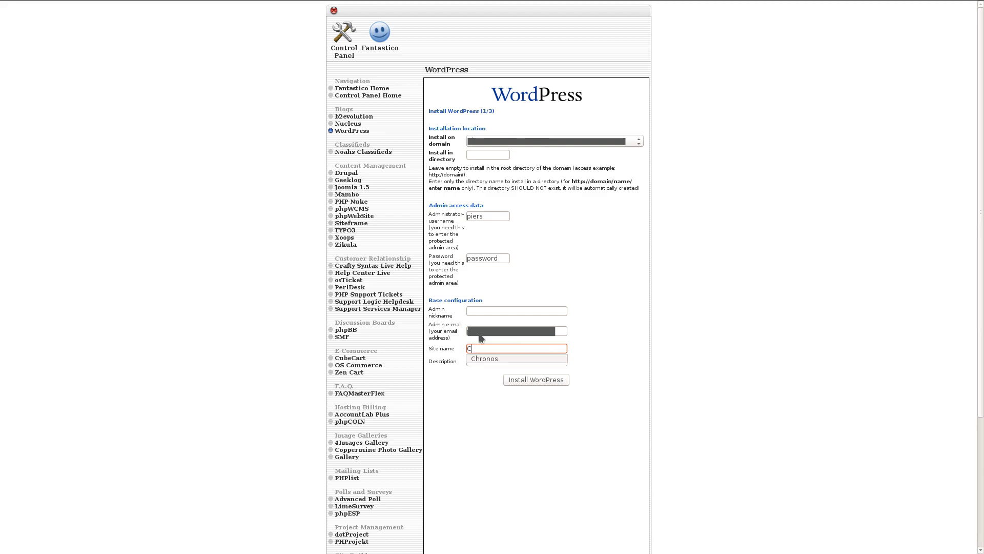
type("h")
key("Down")
key("Tab")
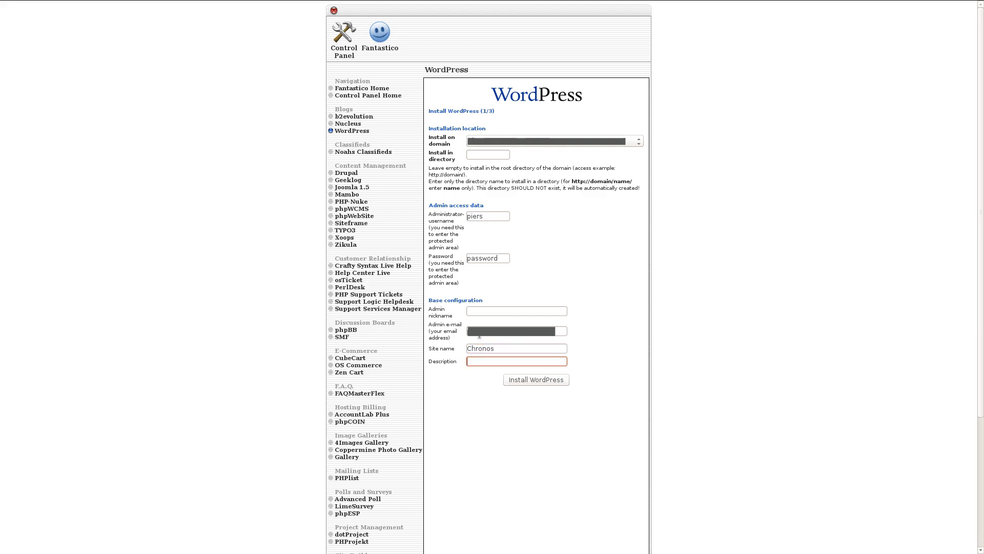
type("2016 Tech | 1800s Style")
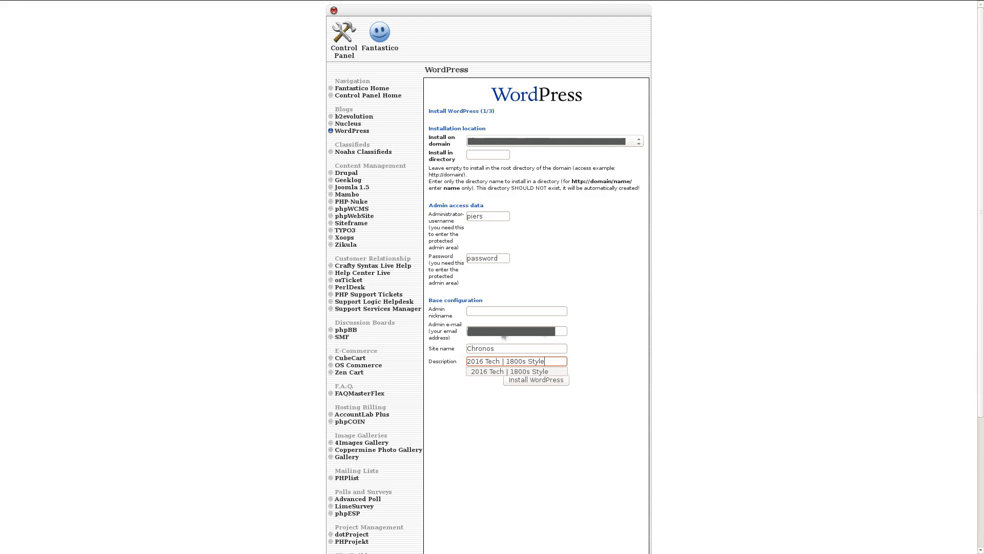
left_click(670, 338)
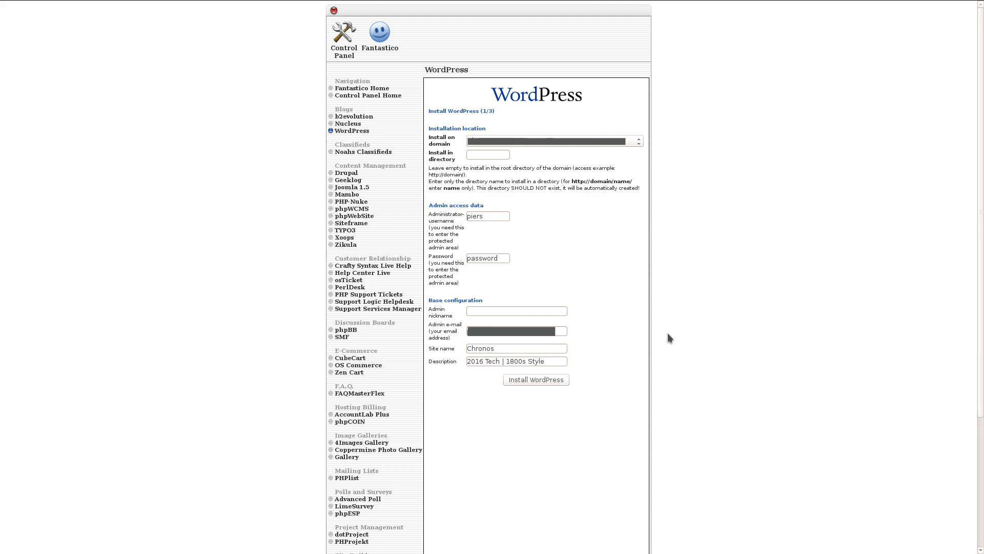
left_click(533, 380)
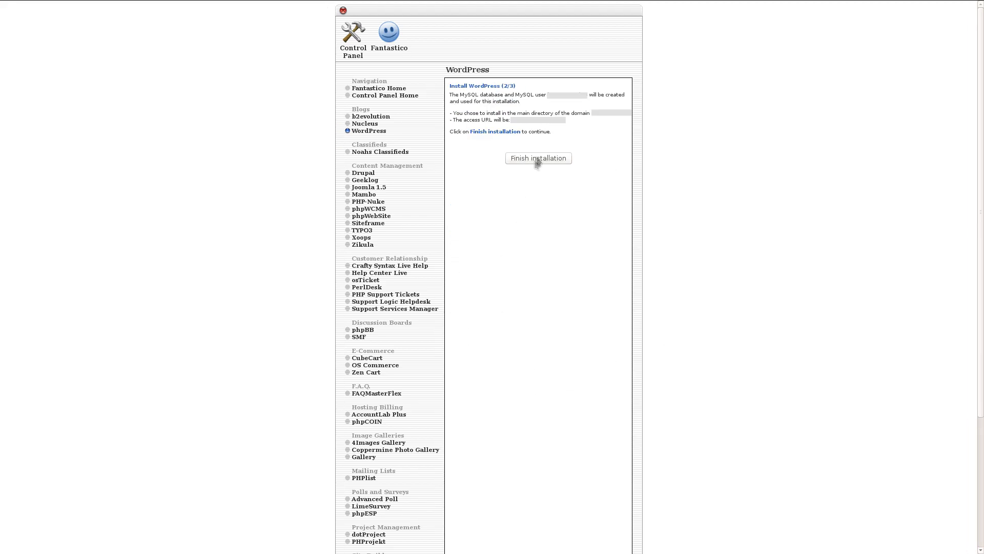
left_click(544, 160)
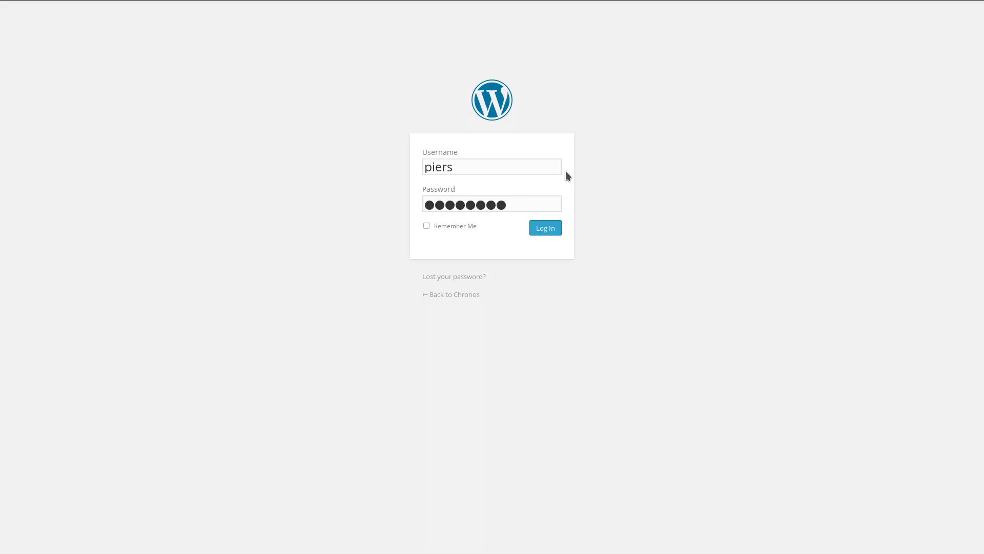
- Log in to the WordPress dashboard and go to Posts > Categories
left_click(545, 228)
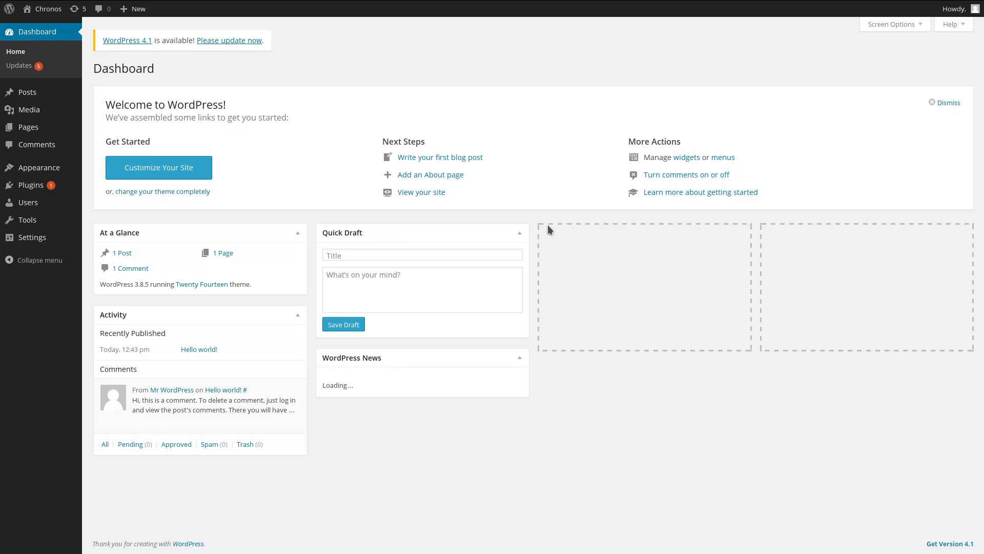
mouse_move(31, 92)
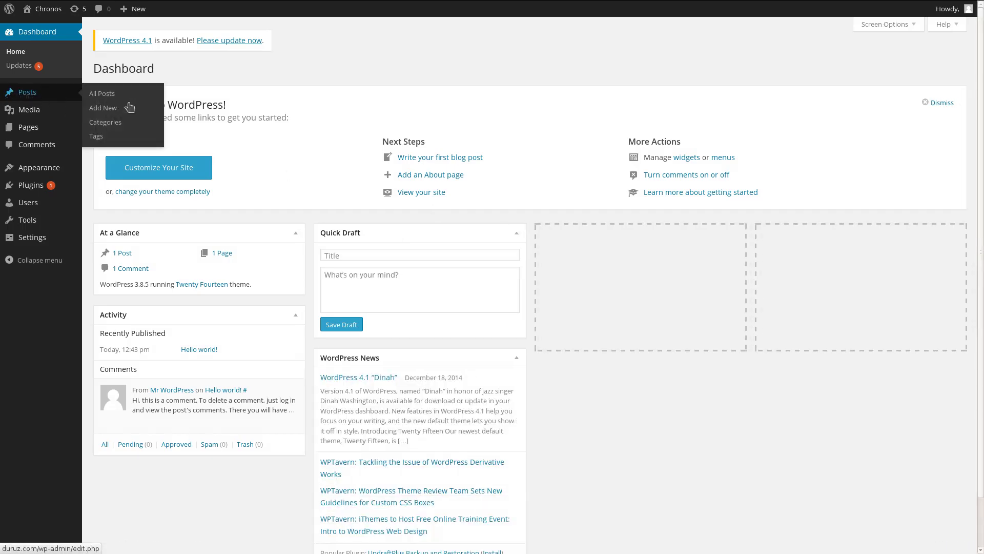
left_click(105, 122)
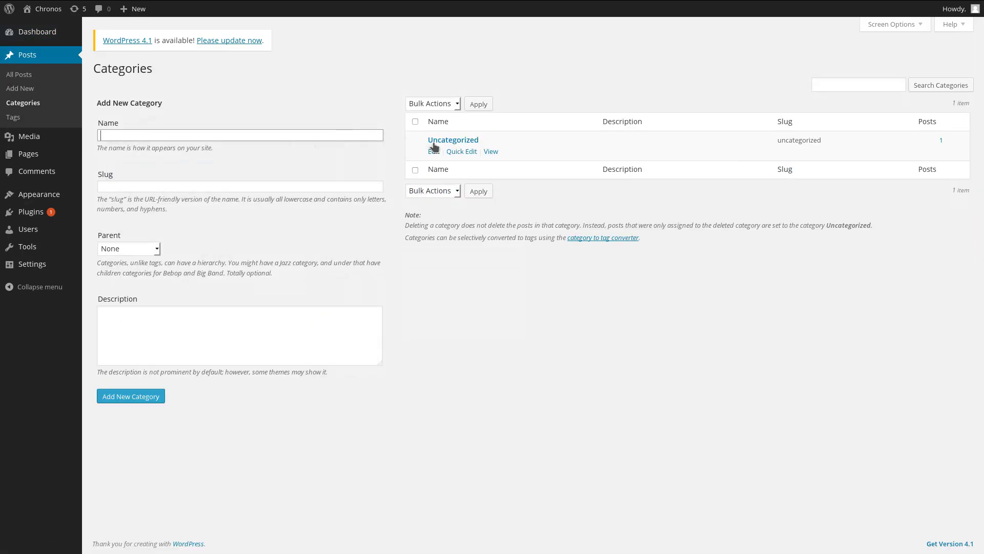
- Quick Edit Uncategorized to name News with slug news and update it
left_click(461, 151)
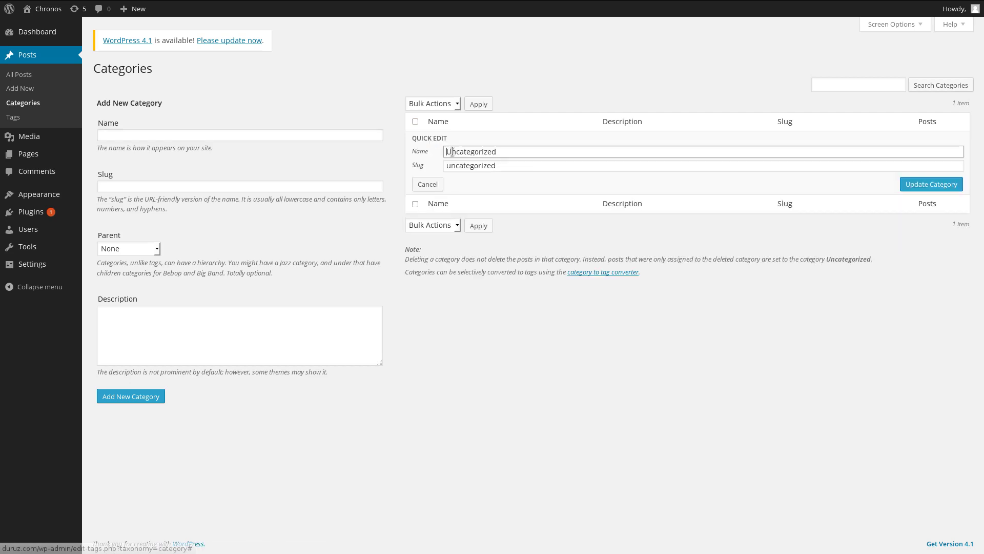
double_click(494, 152)
type("News")
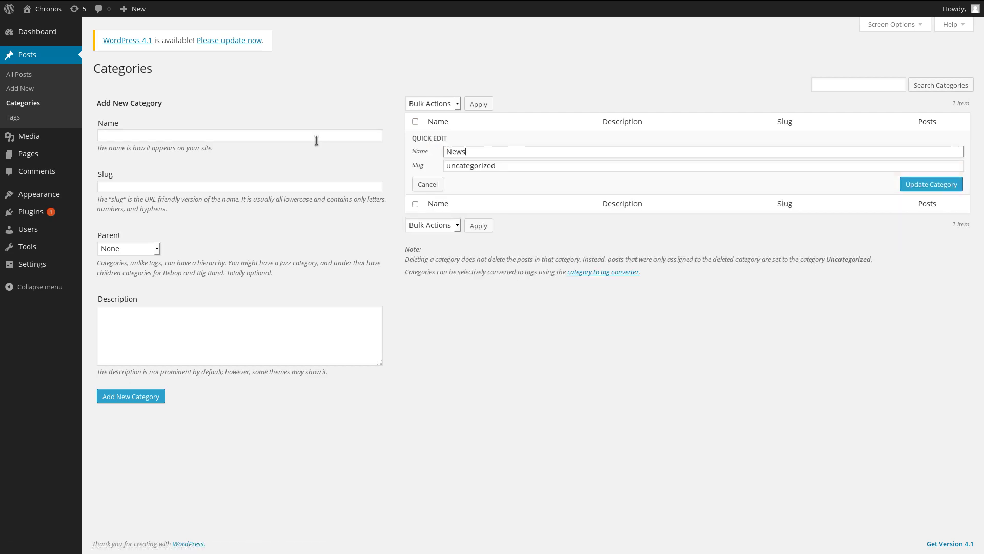
key("Tab")
type("news")
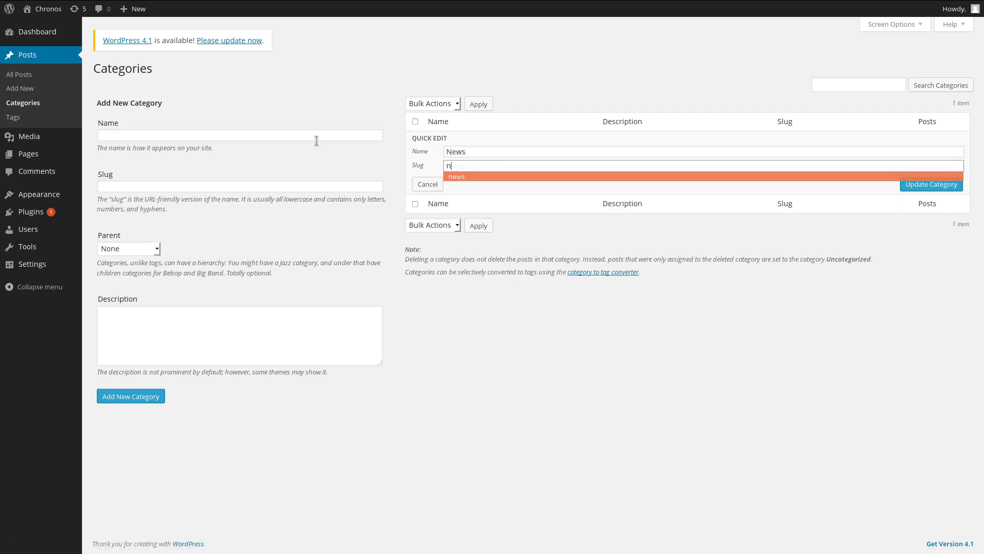
key("Tab")
left_click(935, 187)
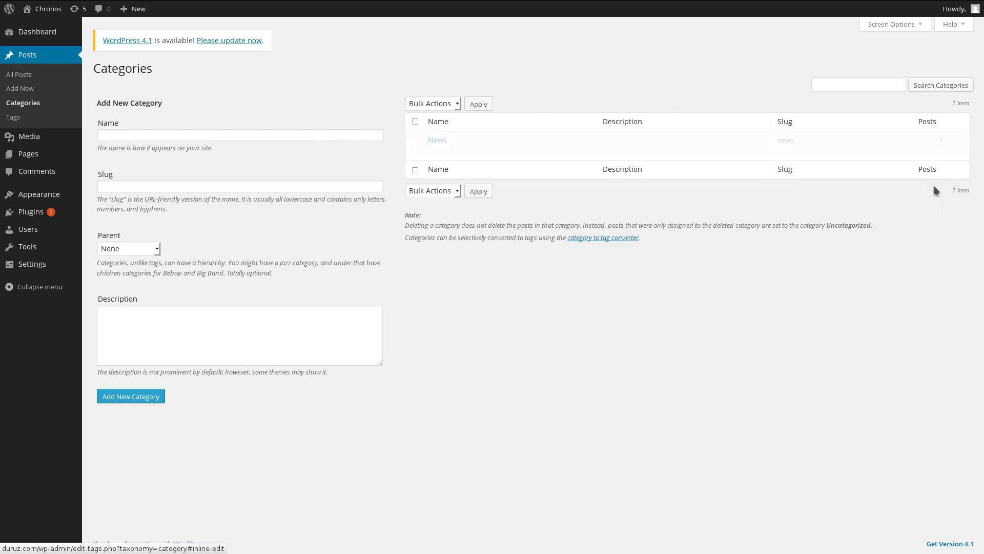
mouse_move(56, 198)
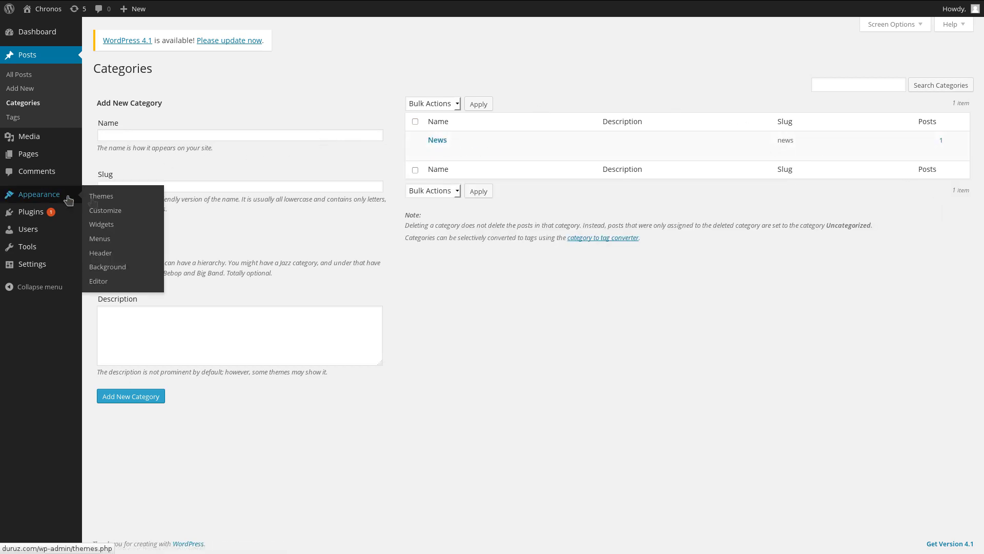
- Search new themes for 'ward', install the Ward theme and activate it
left_click(112, 200)
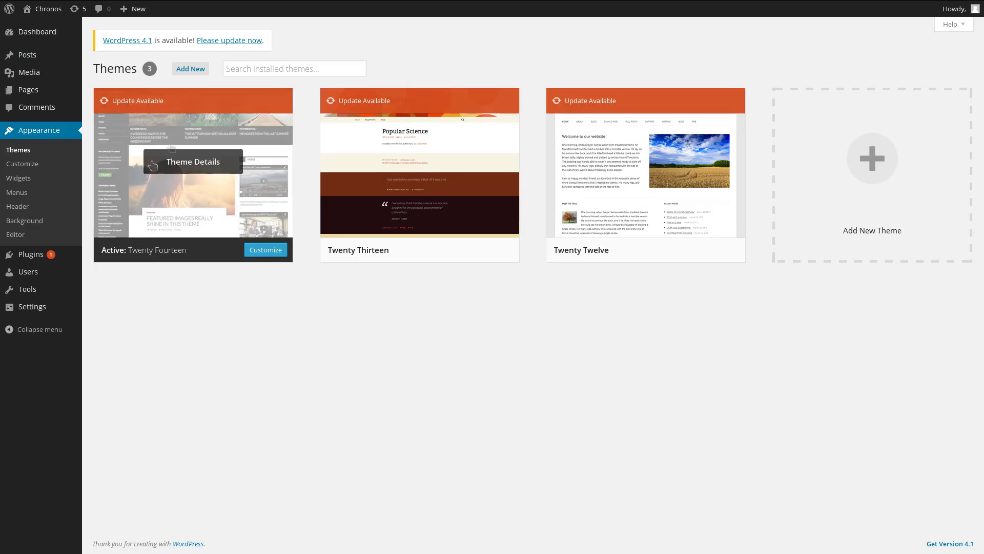
left_click(189, 69)
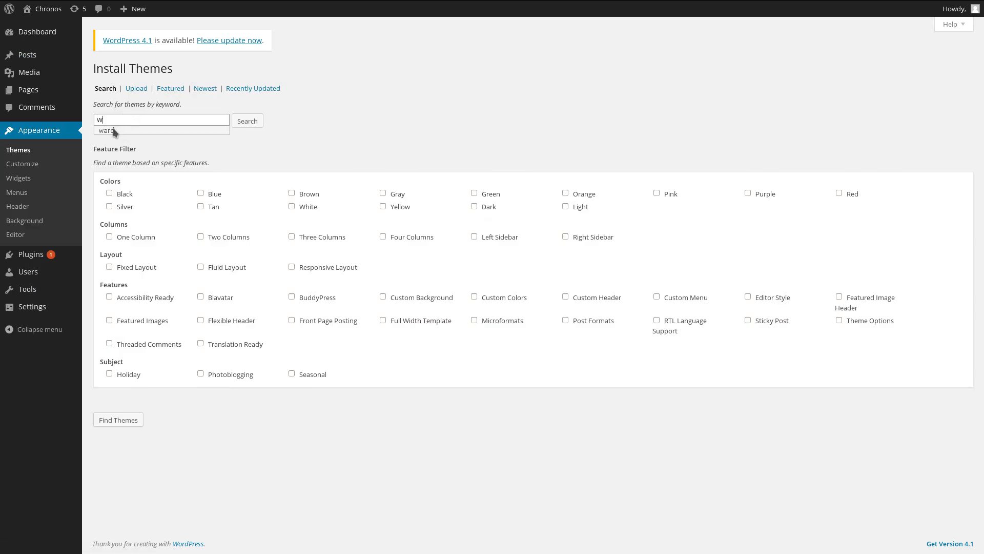
left_click(246, 122)
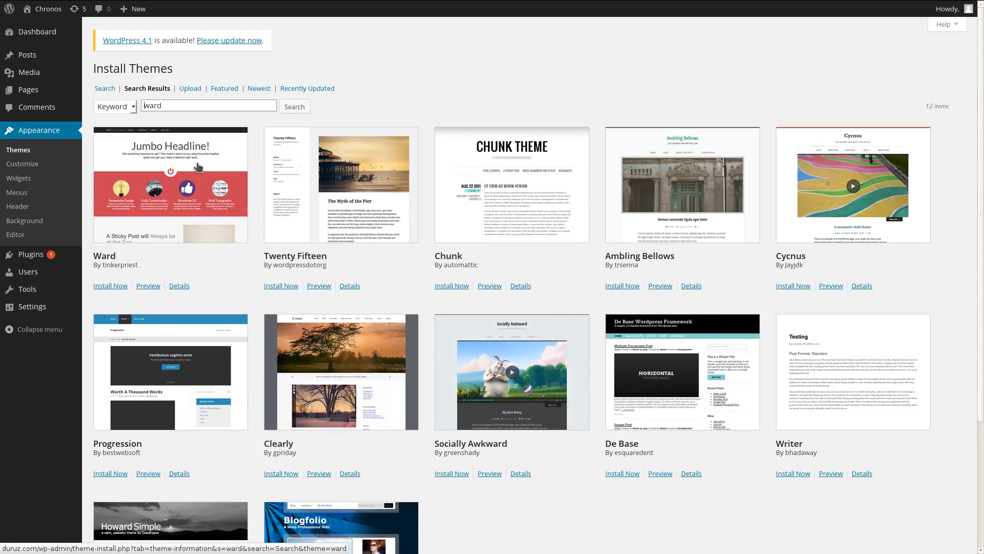
left_click(114, 288)
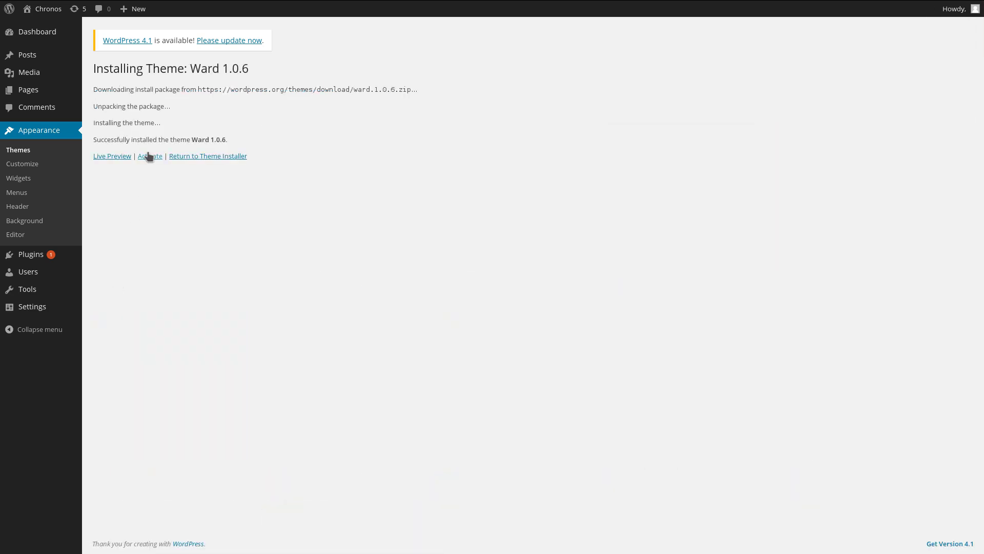
left_click(153, 157)
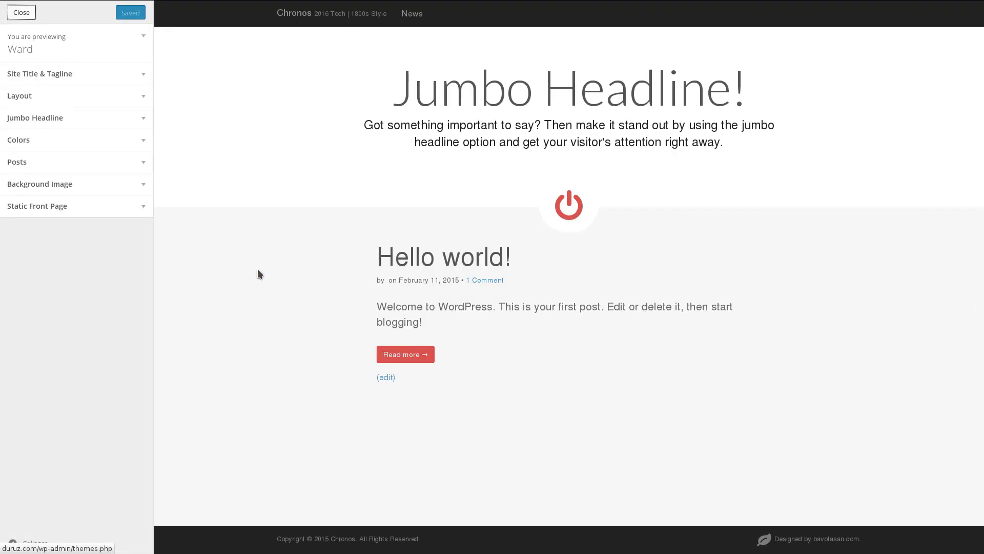
- In Customize > Layout, choose No Sidebars, 100% Main Content and Full Content post display
left_click(62, 96)
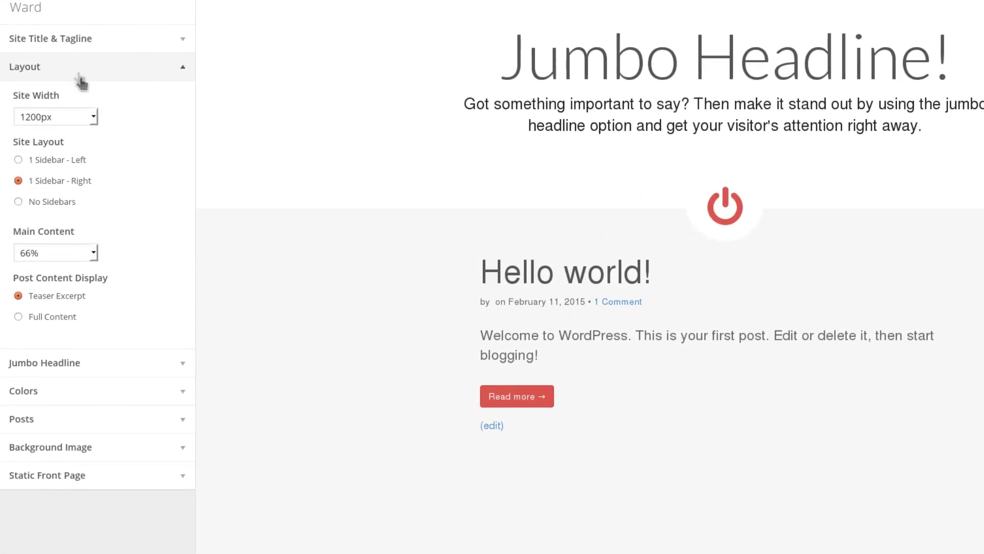
left_click(31, 202)
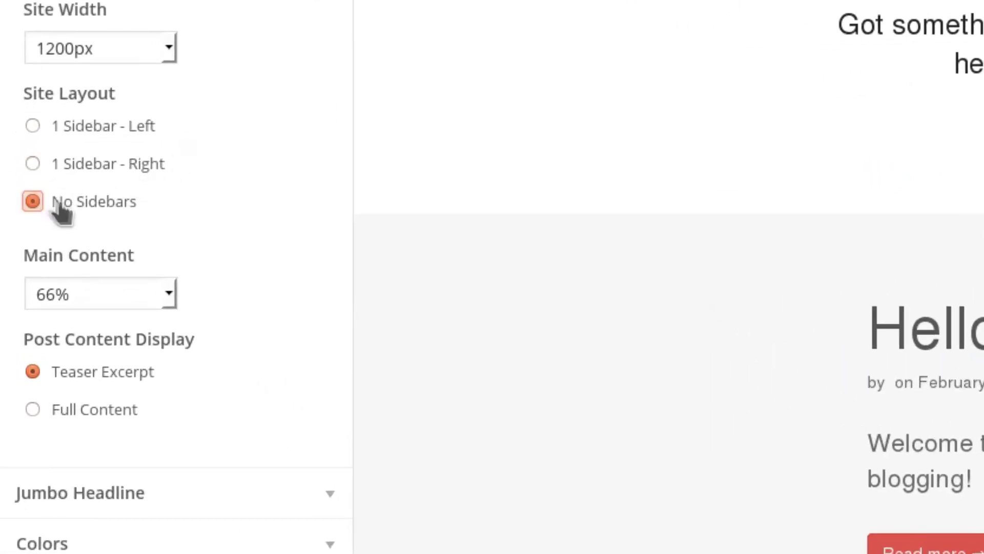
left_click(81, 281)
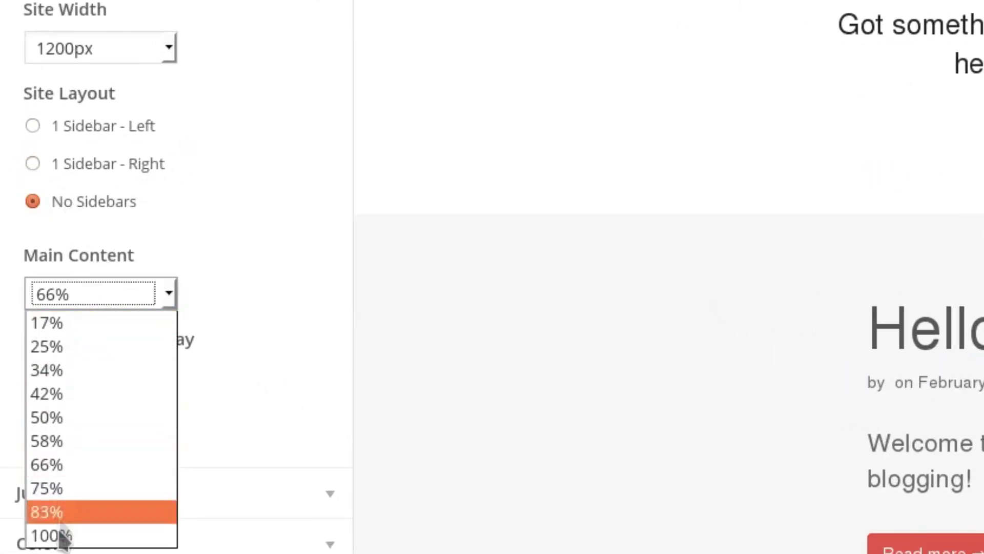
left_click(61, 537)
left_click(66, 410)
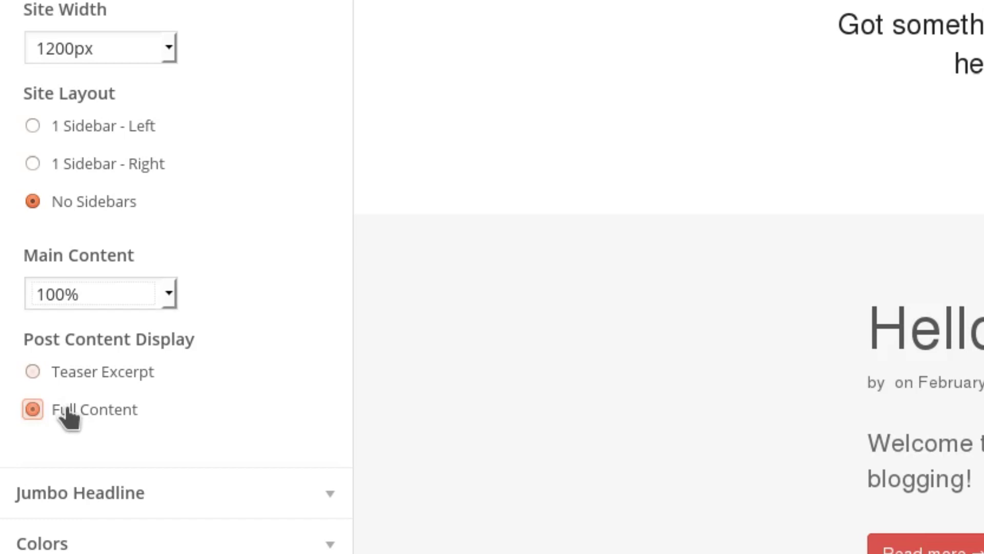
- Set the Jumbo Headline title to Chronos and its text to '2016 Tech | 1800's Style'
left_click(83, 495)
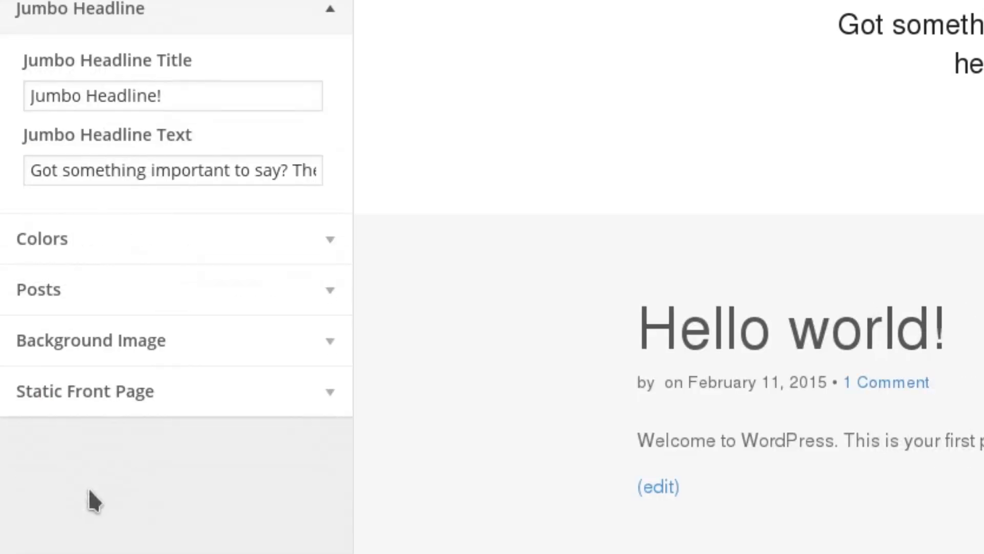
left_click_drag(206, 86, 3, 84)
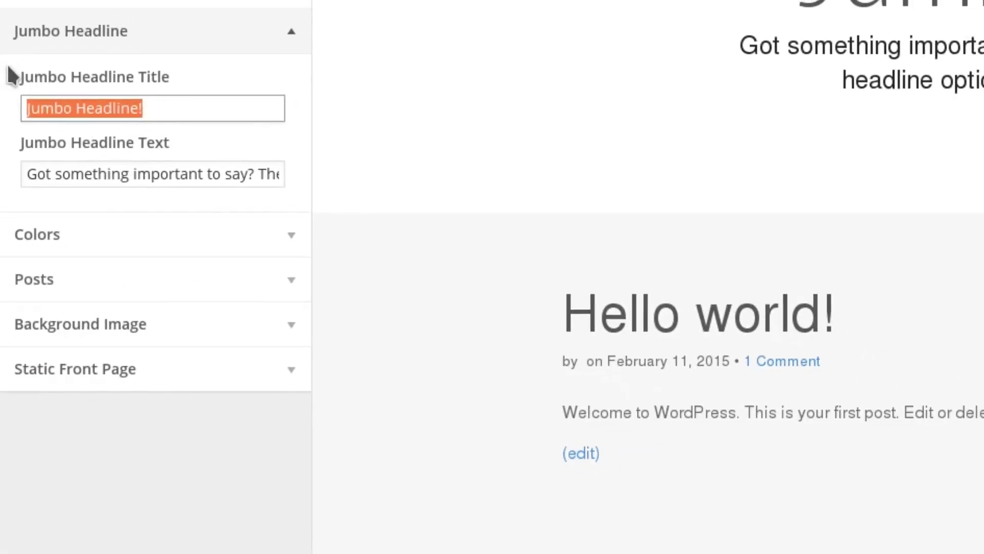
type("Chronos")
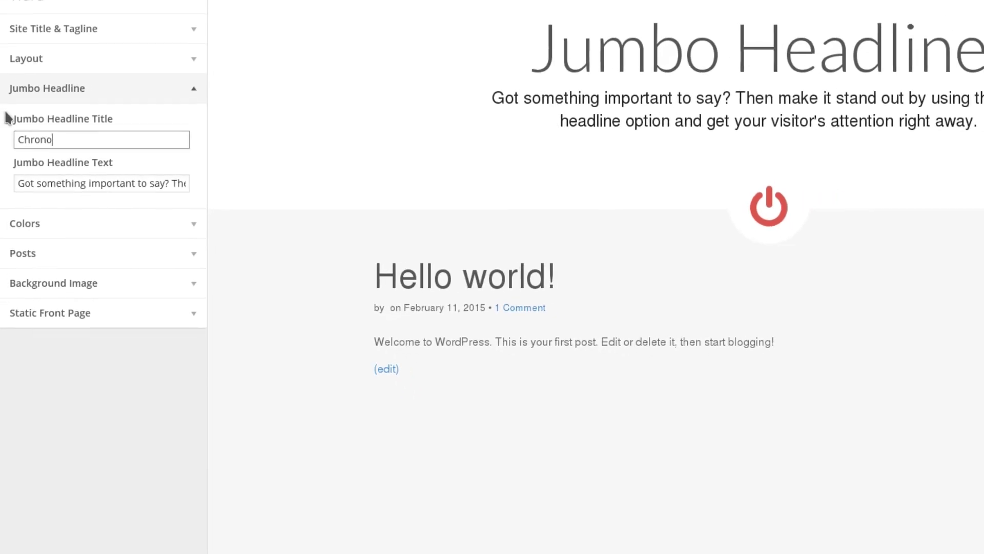
key("Tab")
type("2016 Te")
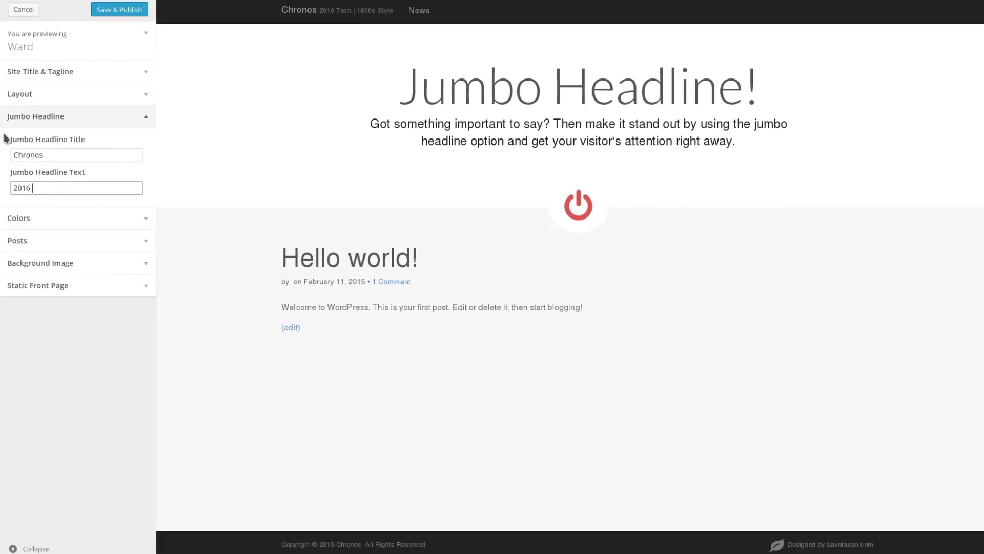
type("ch | 1800's Style")
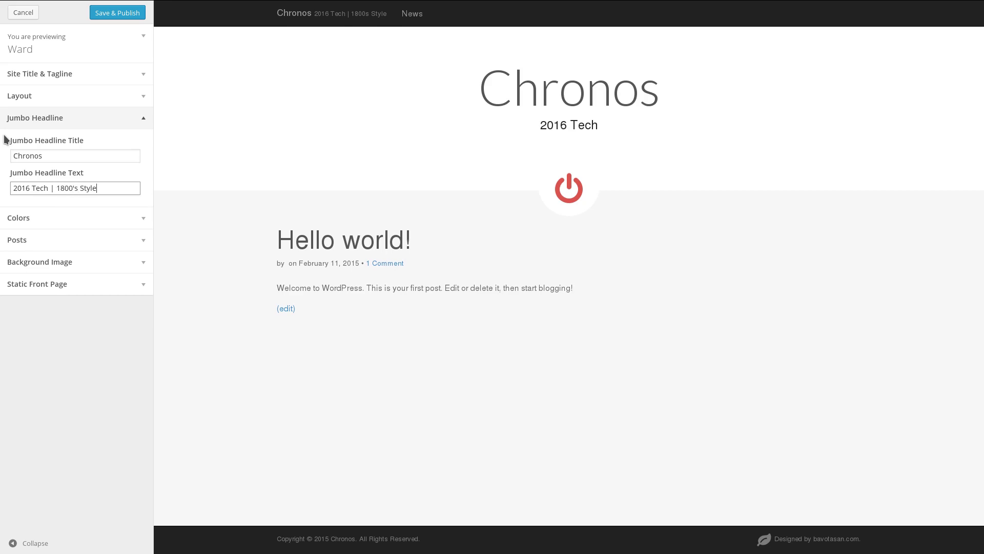
key("Tab")
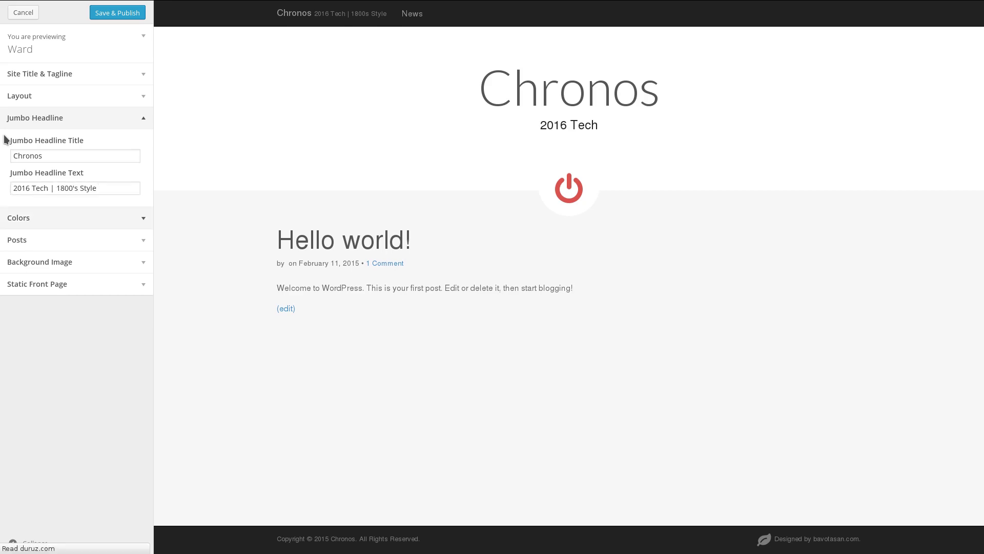
- Make Sample Page the static front page and publish the Customizer changes
left_click(42, 287)
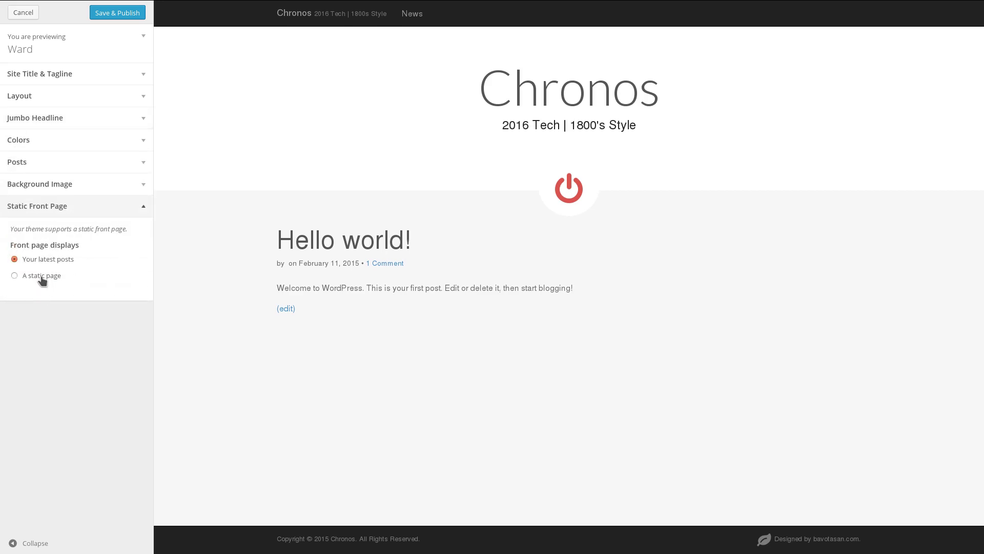
left_click(42, 276)
left_click(40, 317)
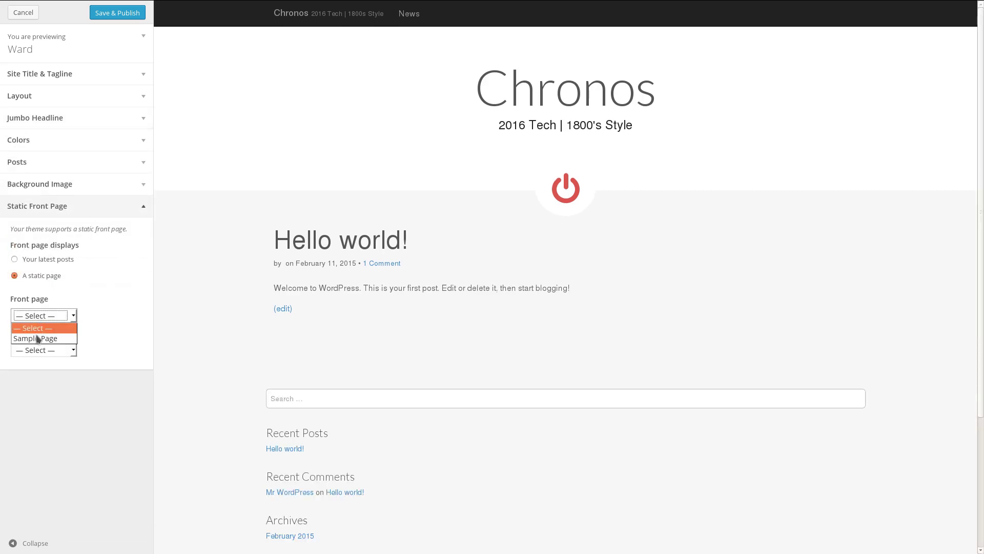
left_click(38, 339)
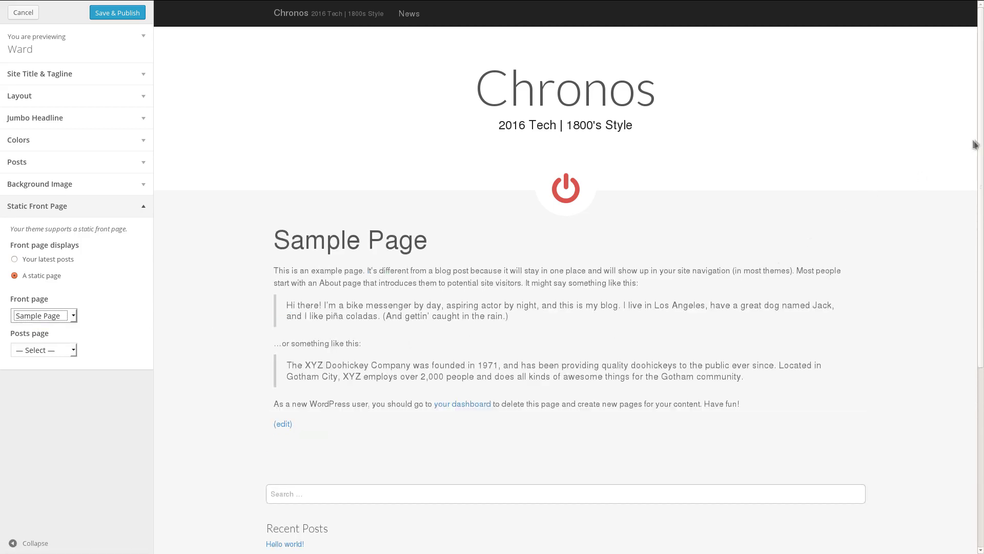
left_click_drag(981, 138, 981, 321)
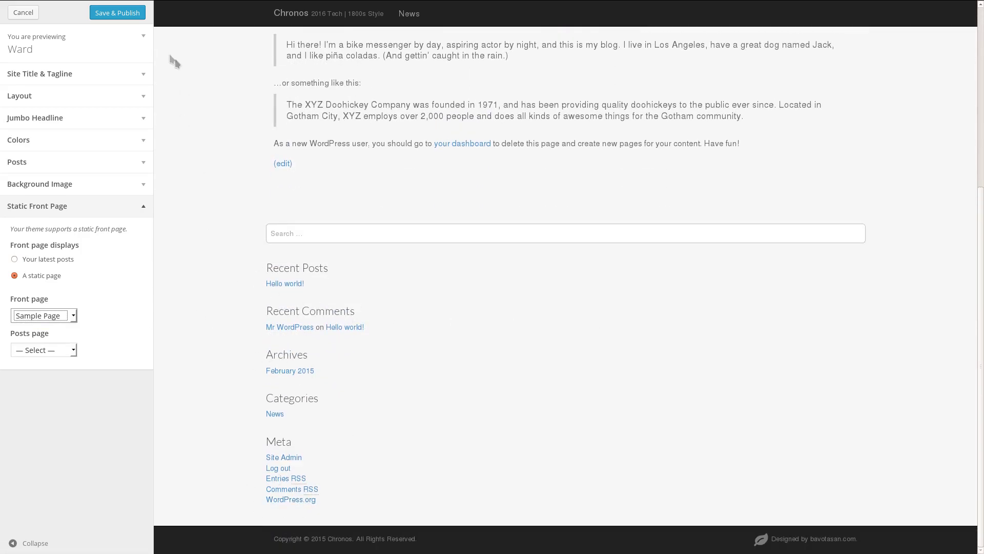
left_click(107, 17)
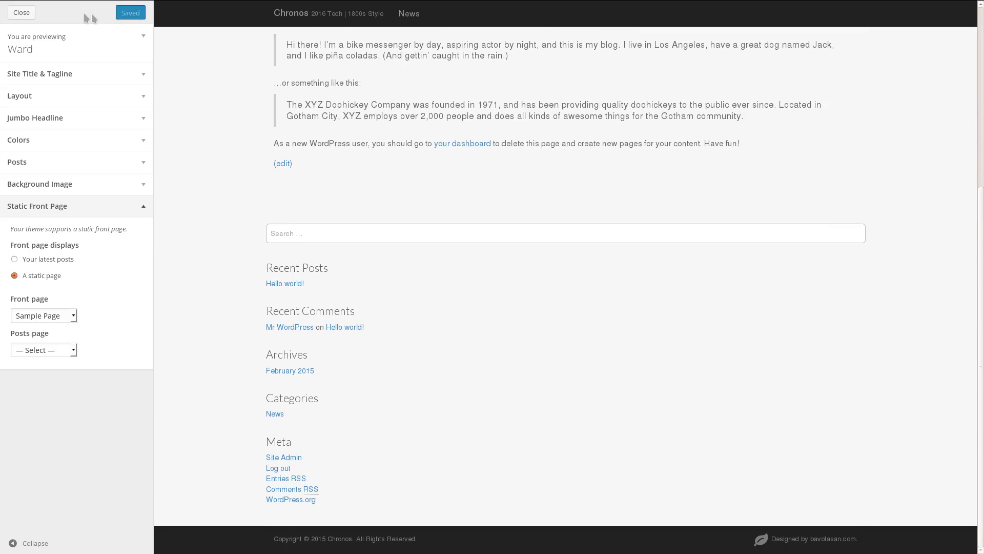
- On the Widgets screen, remove Search, Recent Posts, Recent Comments, Archives, Categories and Meta from First Sidebar
left_click(25, 14)
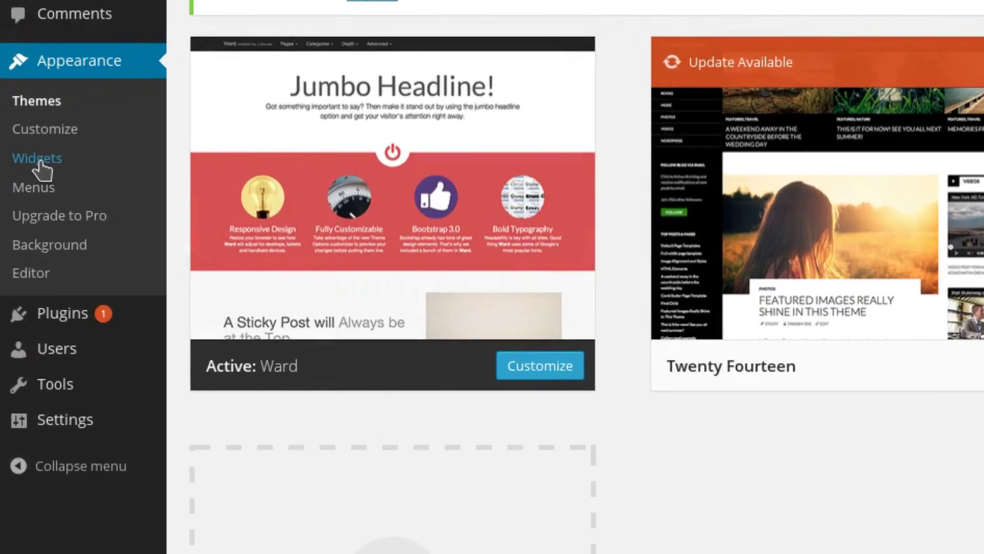
left_click(39, 162)
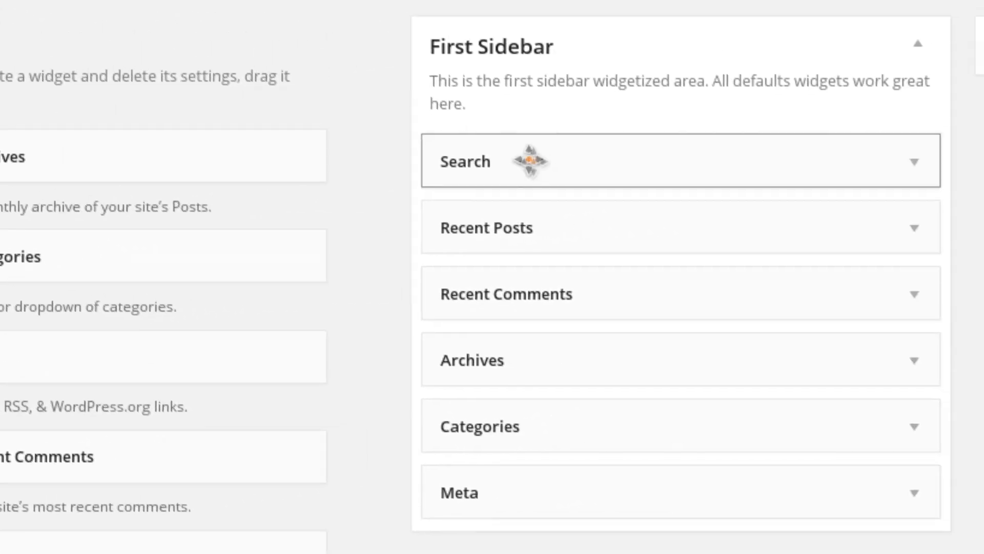
left_click_drag(529, 161, 53, 169)
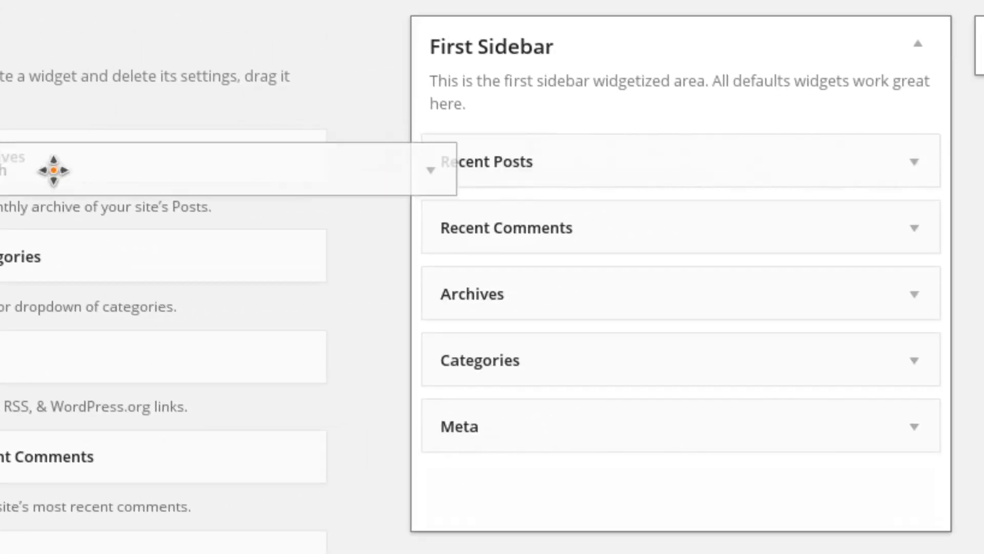
left_click_drag(450, 158, 143, 164)
left_click_drag(496, 168, 205, 185)
left_click_drag(447, 159, 231, 169)
left_click_drag(439, 182, 164, 176)
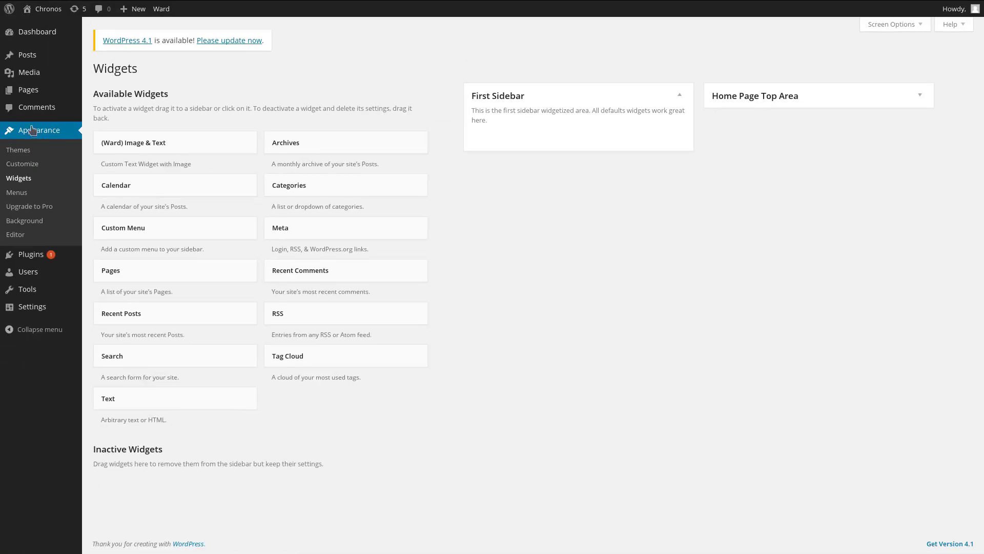
mouse_move(29, 91)
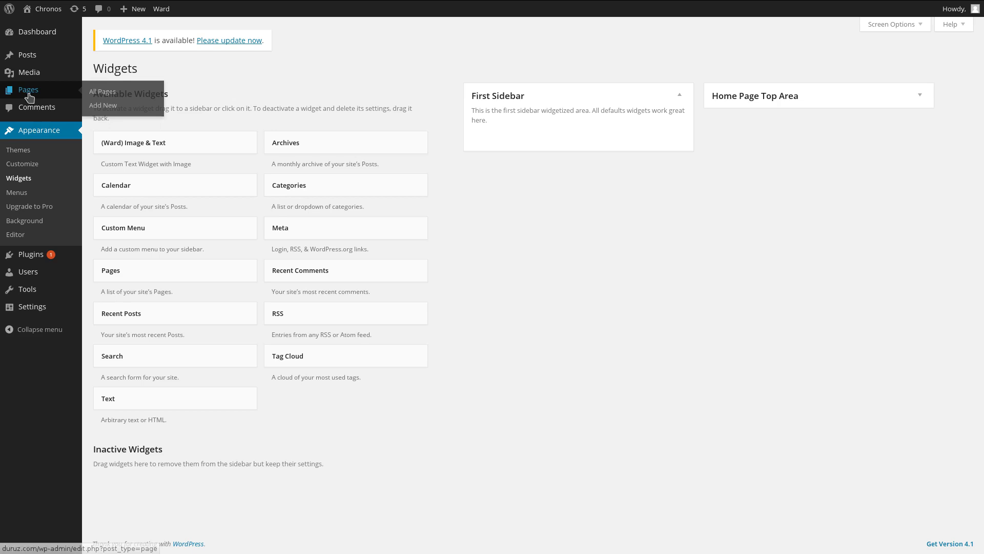
- Edit Sample Page and replace its body text with the pasted smart-watch campaign copy
left_click(105, 95)
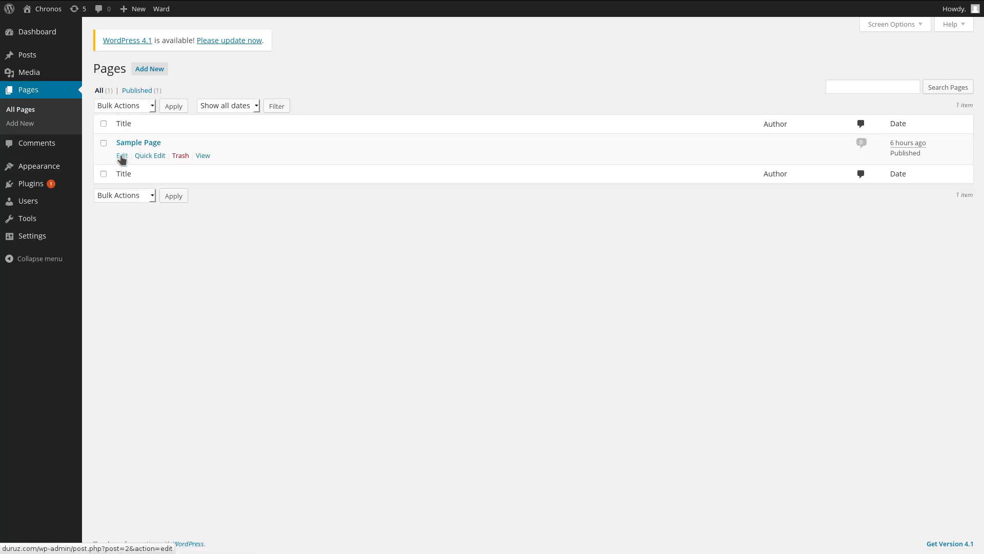
left_click(121, 156)
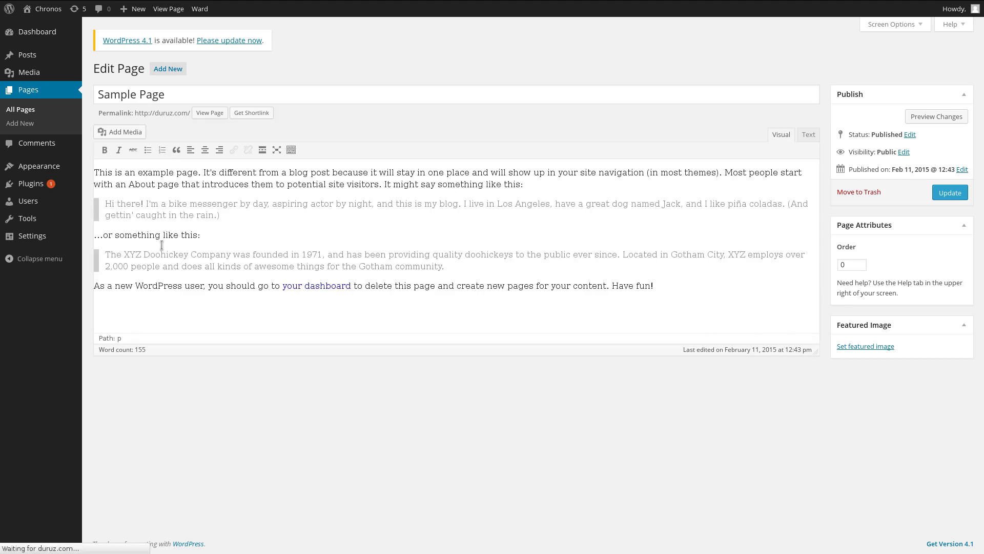
key("ctrl+a")
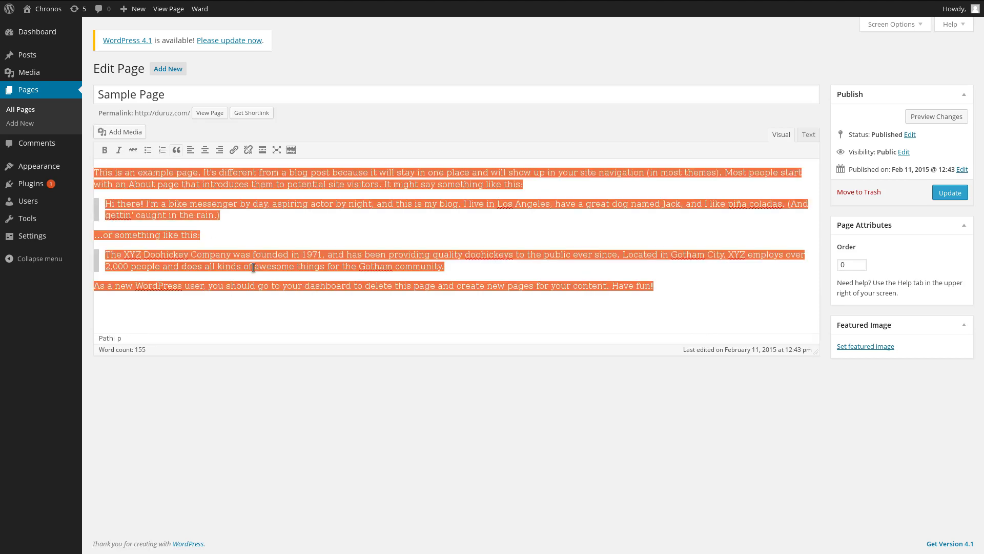
type("A High Tech Smart Watch, With the Elegance of The Victorian Era? Smart watches are the new buzz, and for good reason. They’re convenient, easy to use and faster than pulling out your phone every few minutes. There’s just one problem. Generally speaking, they’re ugly (yes, that includes the ones from Cupertino). That’s why we’re putting together a watch with a Victorian era, feel and real copper and gold finish – and then adding the latest in modern features, including GPS, online calendar sync, notification alerts and more. Like the idea? Help us make it happen! Click below to be among the first to know when we launch on Kickstarter, with a limited number of discounted, early bird designs, exclusive to the Kickstarter campaign.")
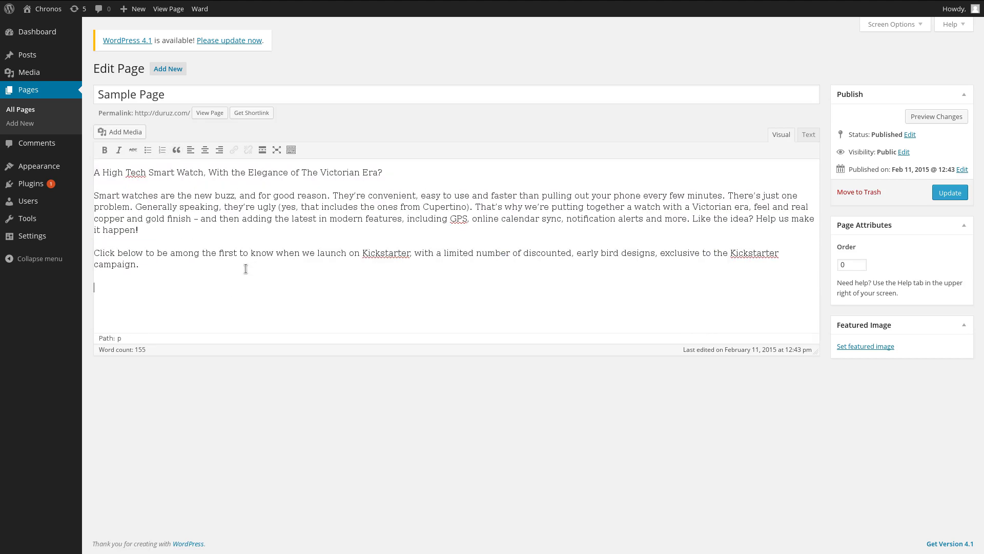
- Move the first line into the title as 'A High Tech Smart Watch, With the Elegance of The Victorian Era?'
left_click_drag(420, 173, 166, 162)
key("ctrl+x")
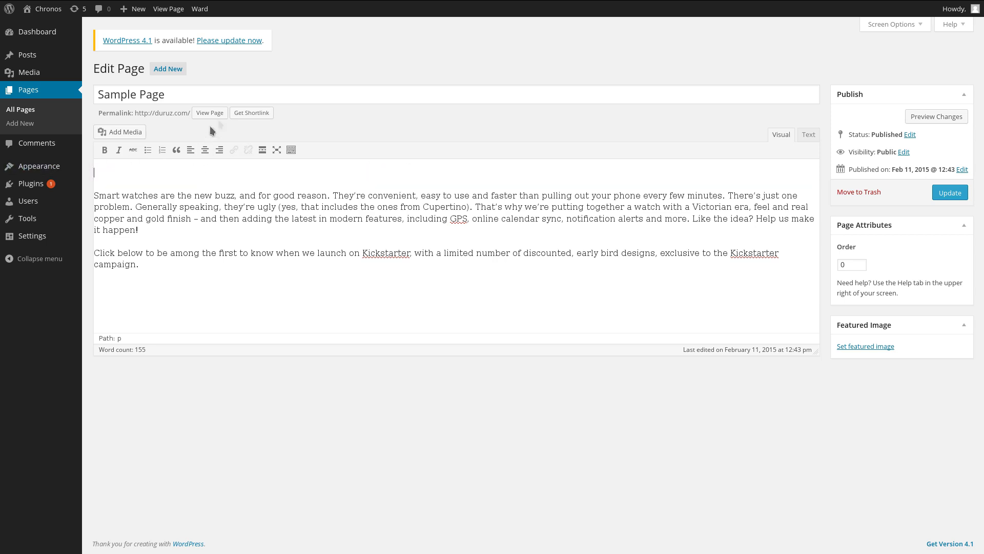
left_click_drag(233, 94, 13, 81)
key("ctrl+v")
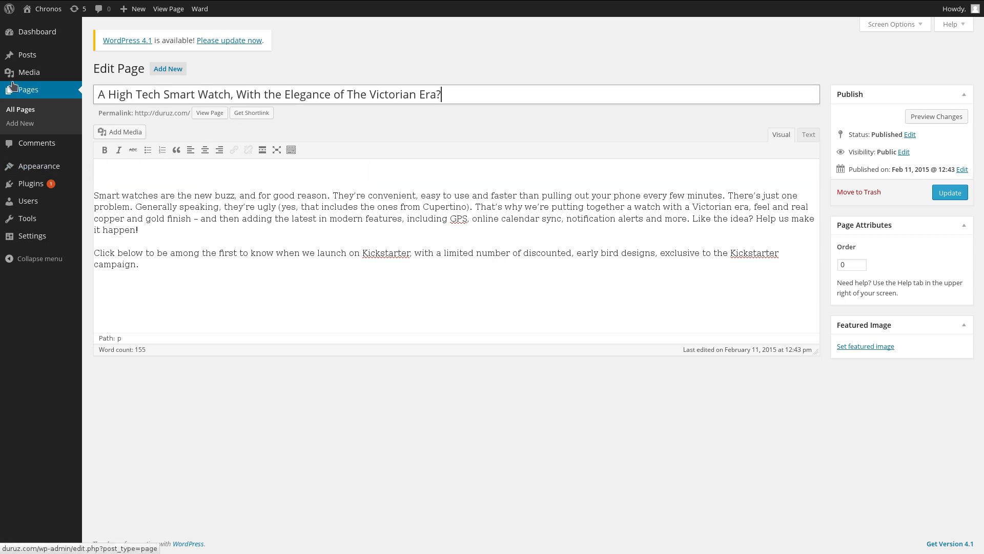
type("?")
left_click(187, 286)
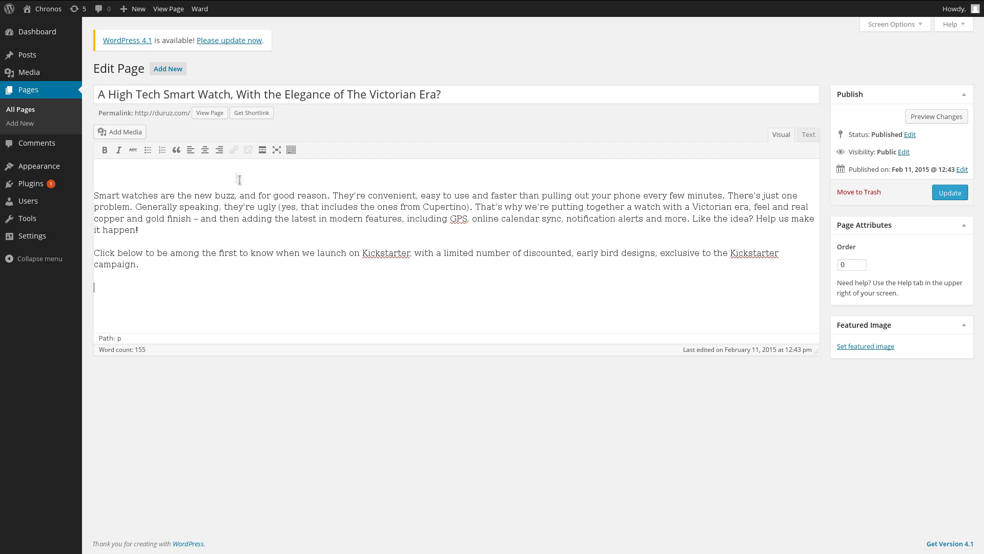
- Upload button2.png and watch-with-icons-w-icons.png to the media library
left_click(114, 134)
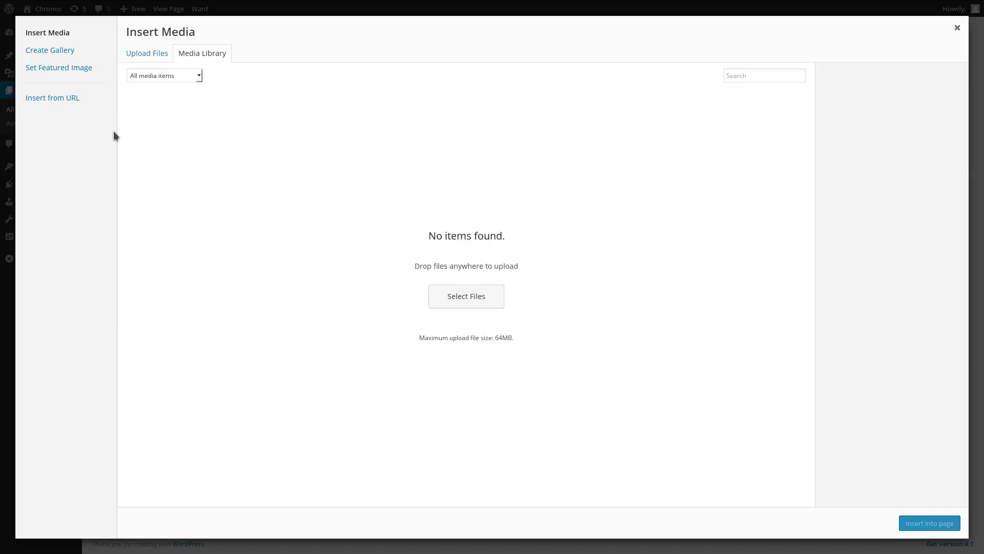
left_click(469, 294)
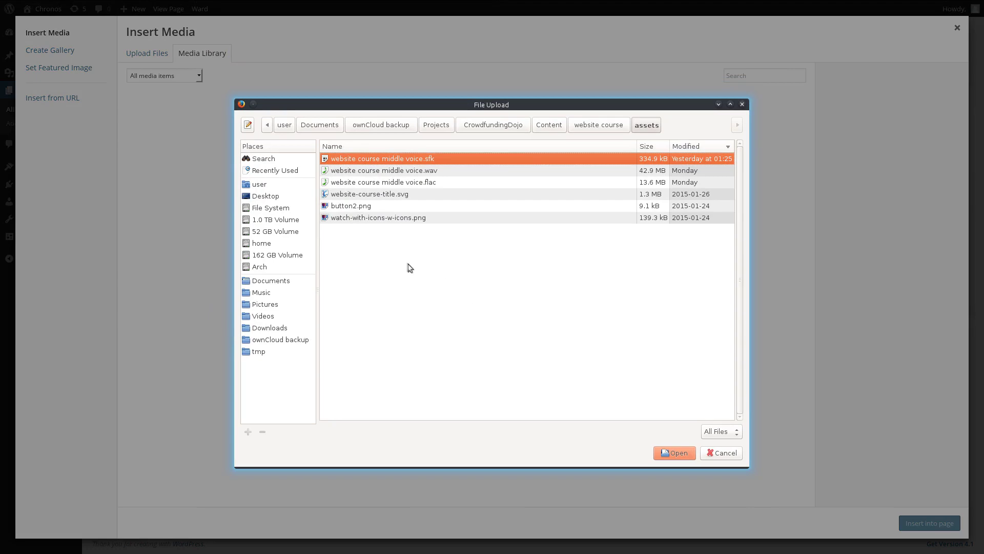
left_click(328, 206)
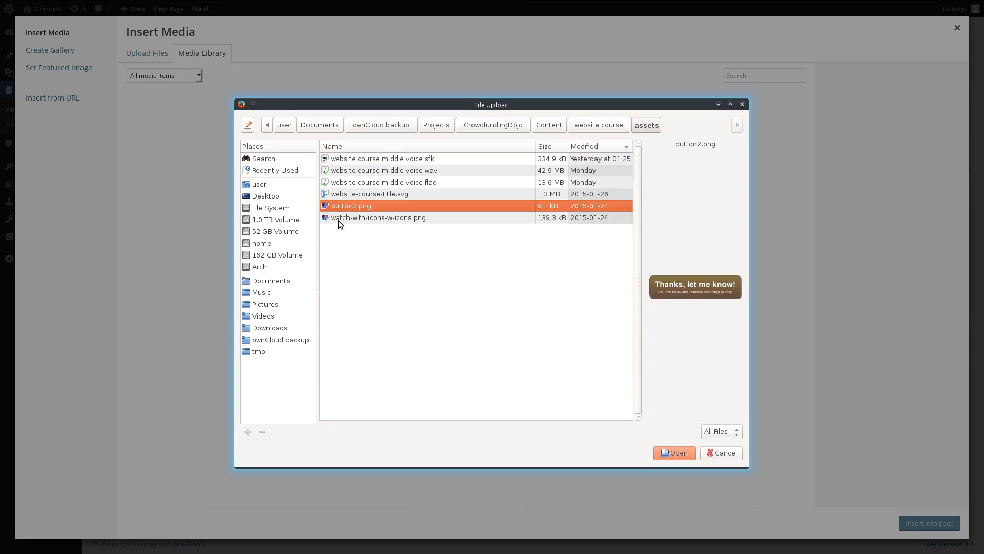
left_click(338, 220, "shift")
left_click(675, 453)
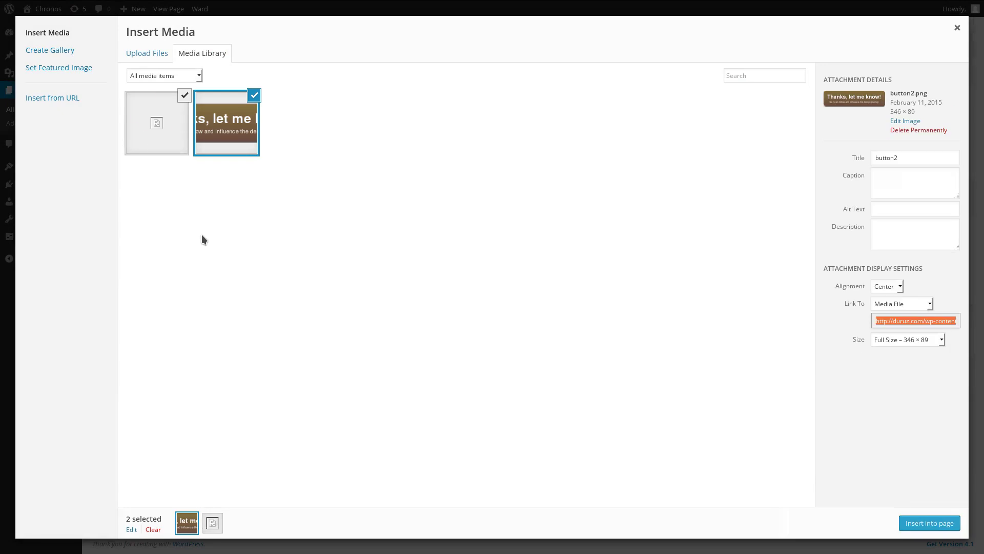
- Set the watch image to link nowhere and the button to a custom URL, then insert both
left_click(160, 132)
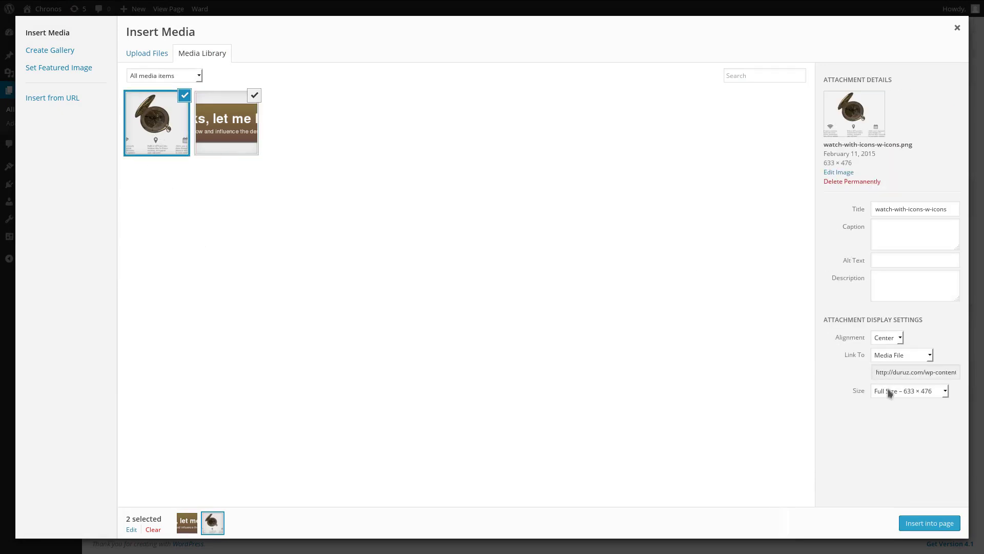
left_click(893, 359)
left_click(878, 395)
left_click(238, 144)
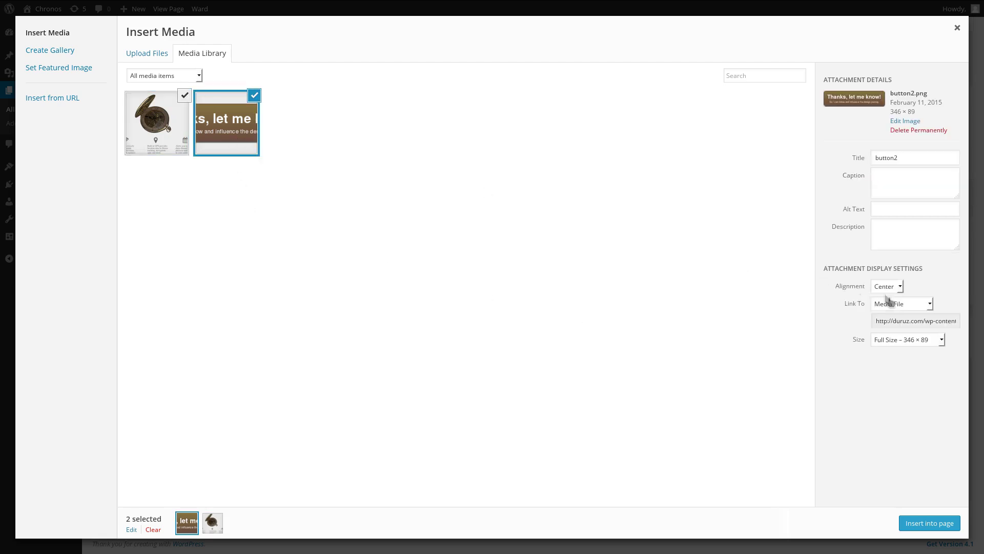
left_click(891, 307)
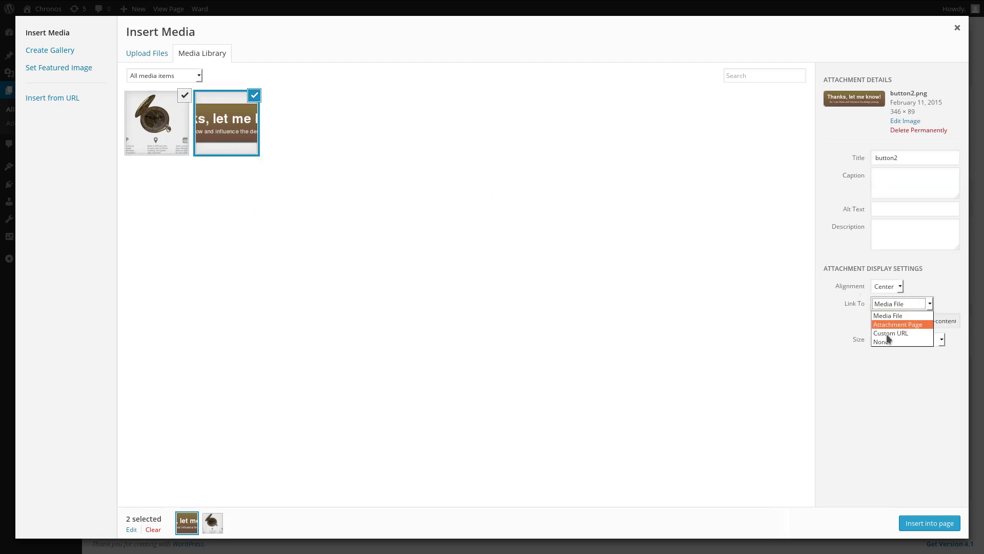
left_click(887, 335)
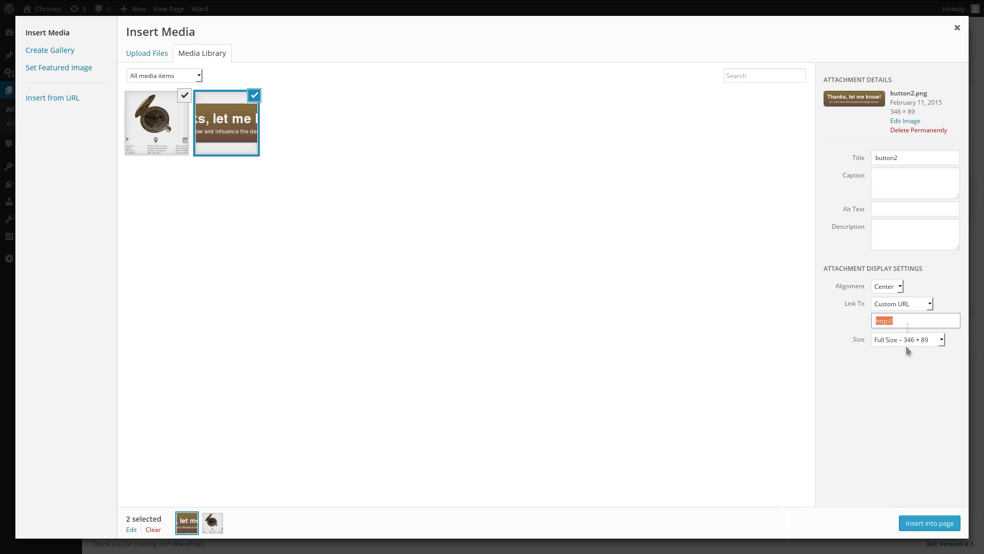
left_click(925, 522)
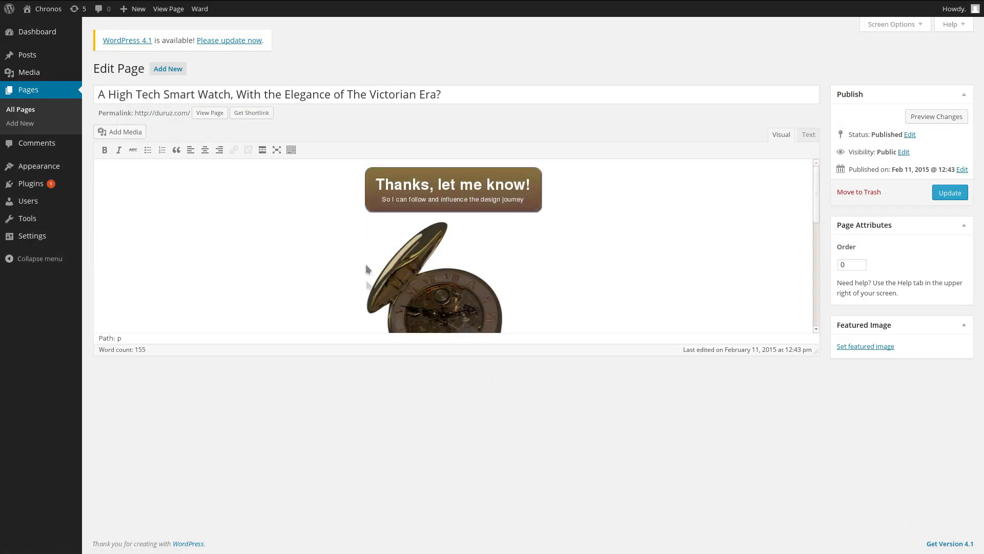
- Move the 'Thanks, let me know!' button below the last paragraph, centre it, and update the page
left_click(445, 196)
key("Delete")
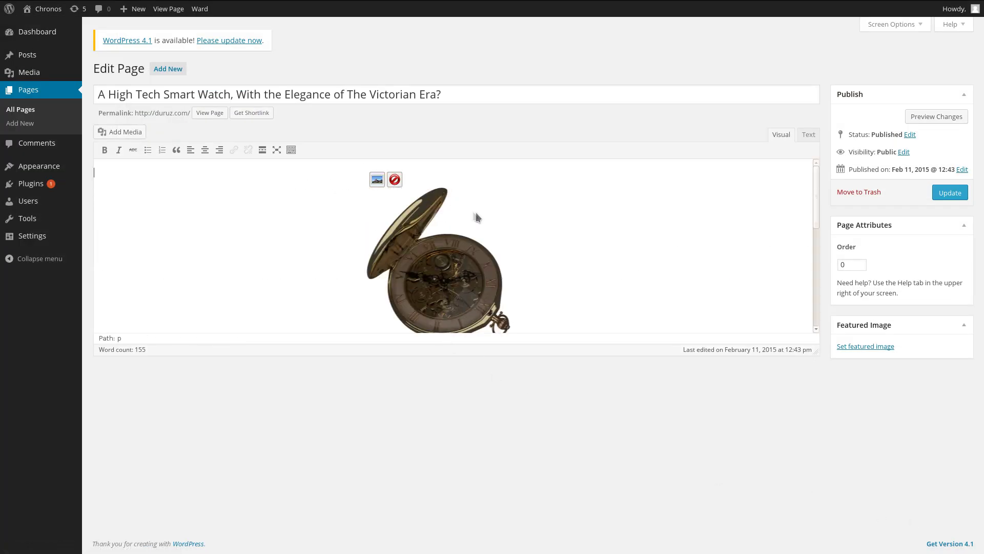
scroll(476, 212, "down", 5)
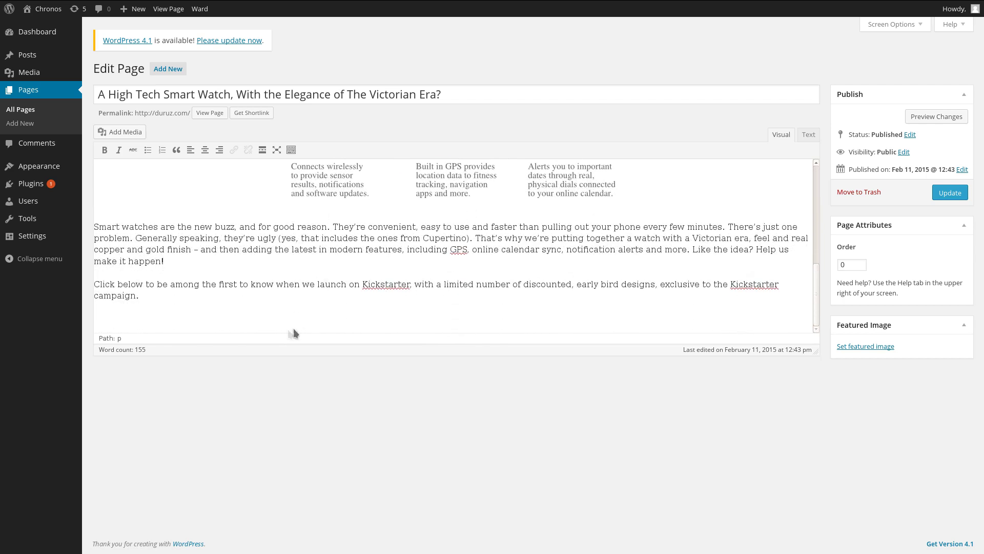
key("ctrl+v")
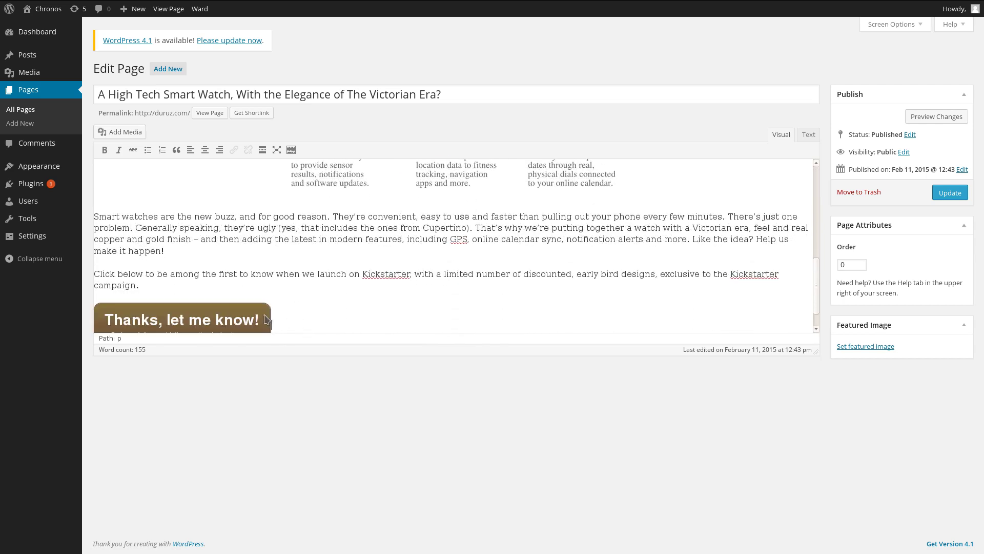
left_click(243, 318)
left_click(205, 150)
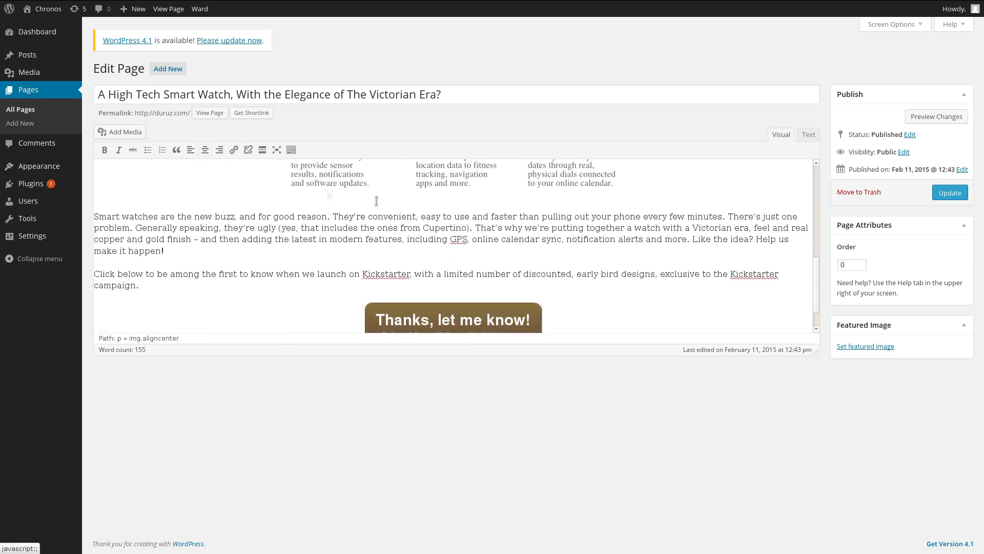
scroll(615, 303, "down", 1)
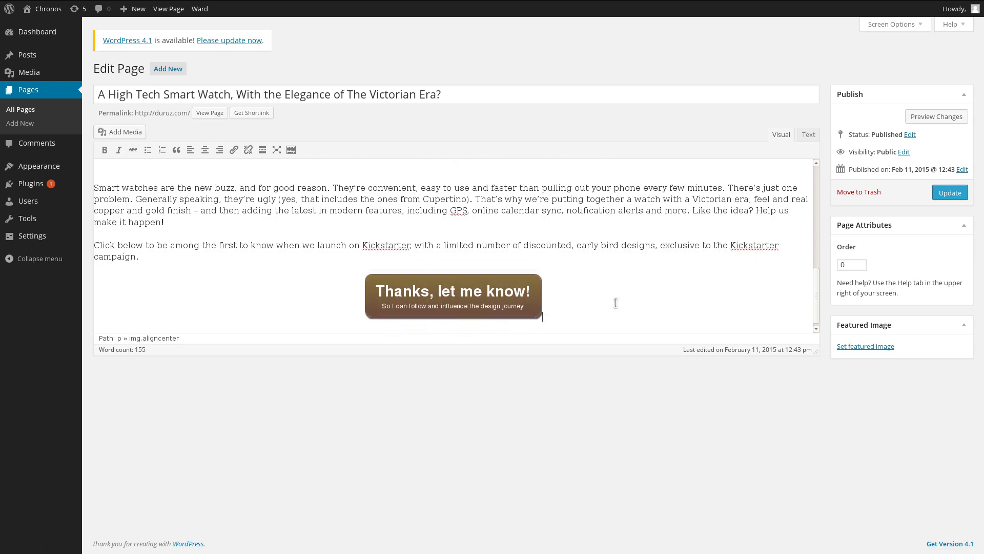
scroll(615, 288, "up", 6)
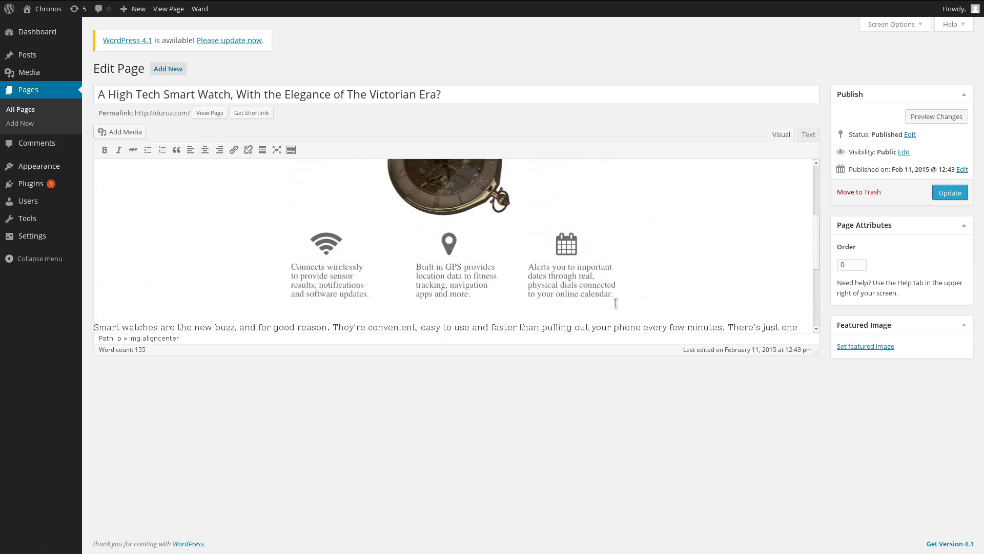
left_click(954, 193)
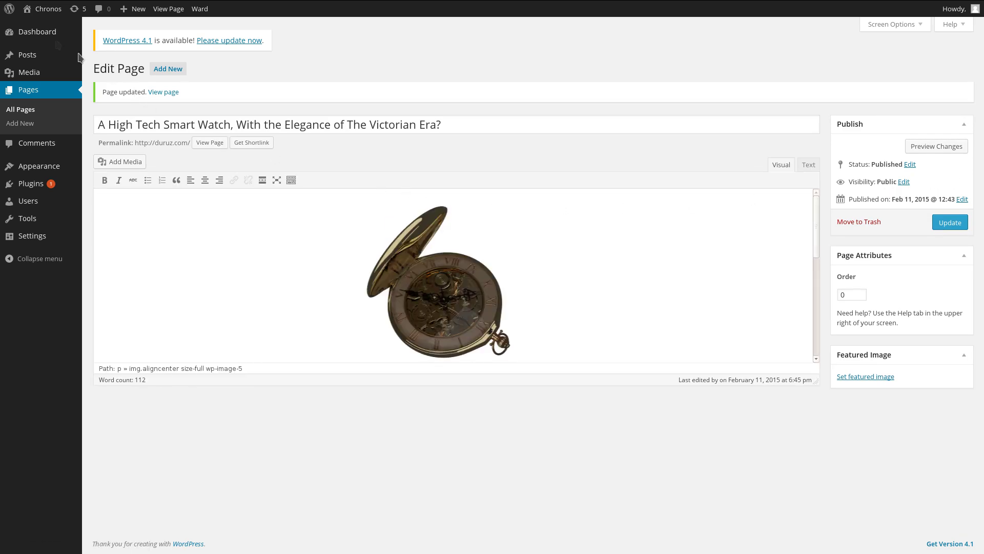
- View the live Chronos site and scroll down its front page
left_click(40, 28)
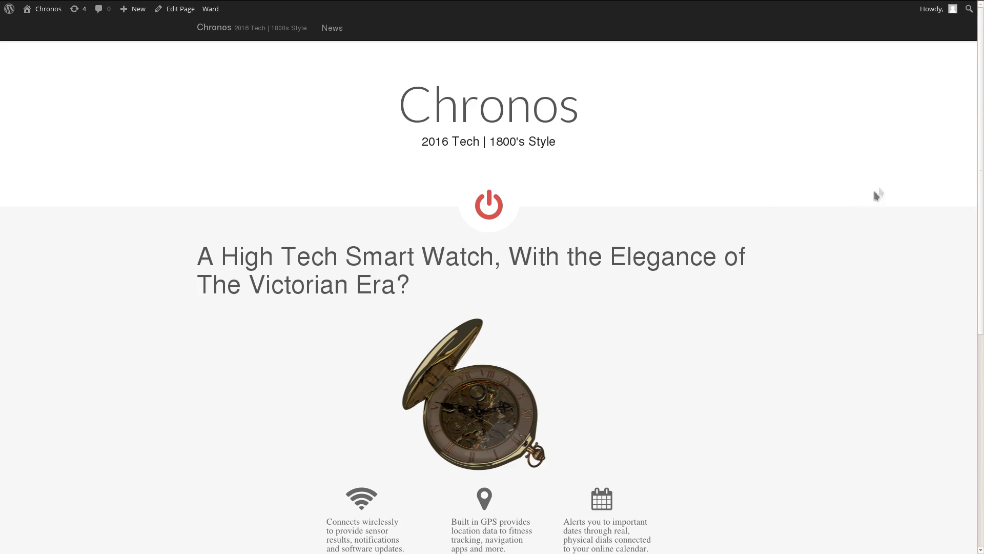
left_click_drag(980, 106, 961, 126)
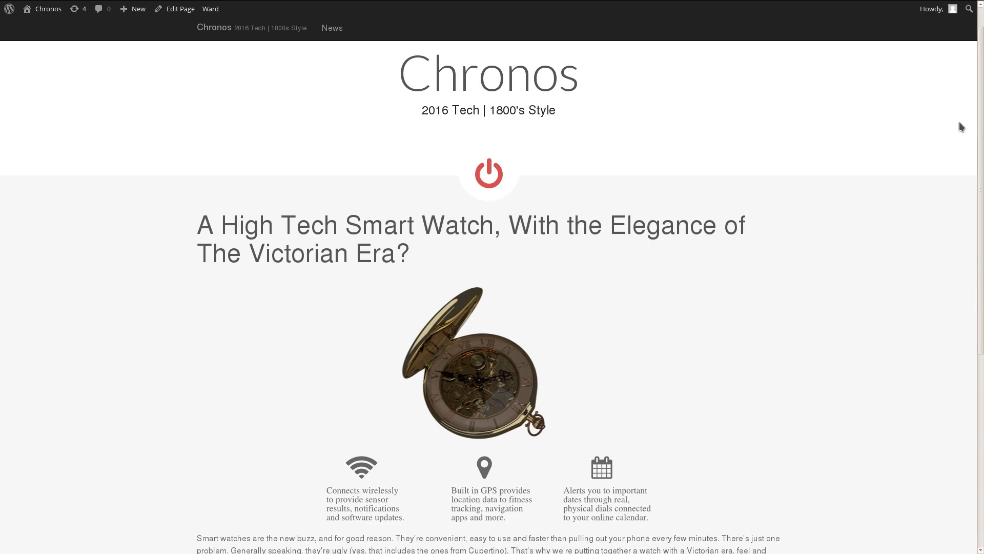
- Scroll through the Indiegogo funders list, then enter CrowdfundingDojo.com in the address bar
scroll(466, 277, "down", 4)
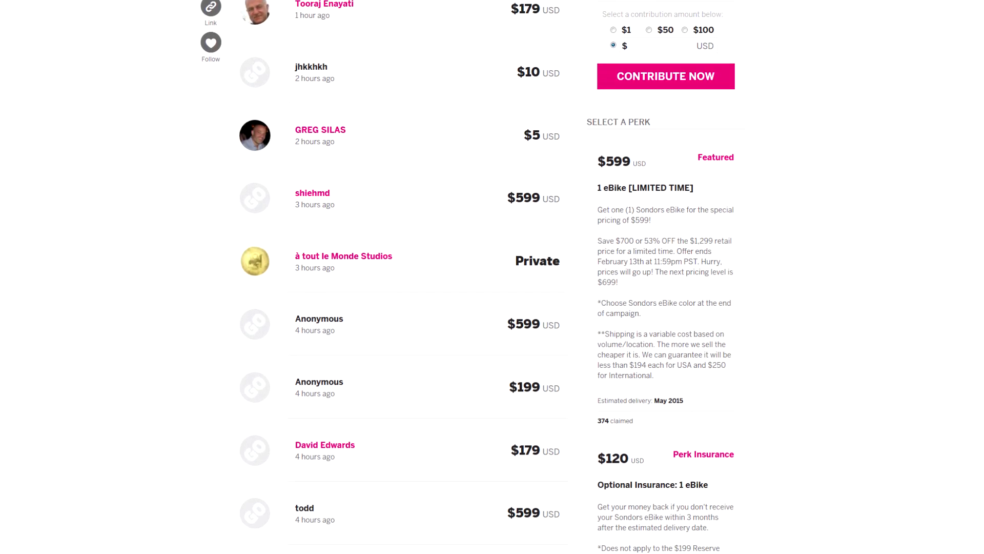
scroll(466, 277, "down", 5)
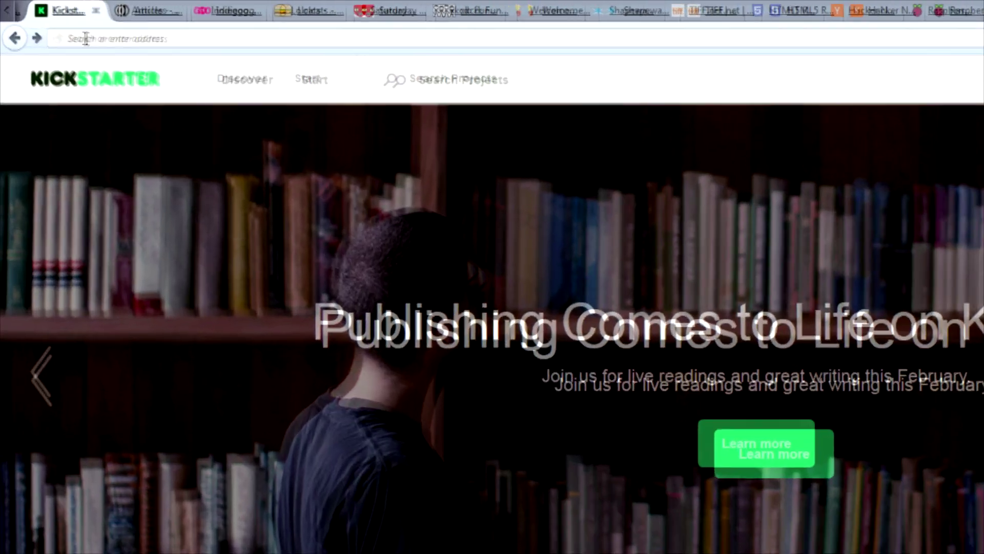
left_click(85, 40)
type("Crowdfundi")
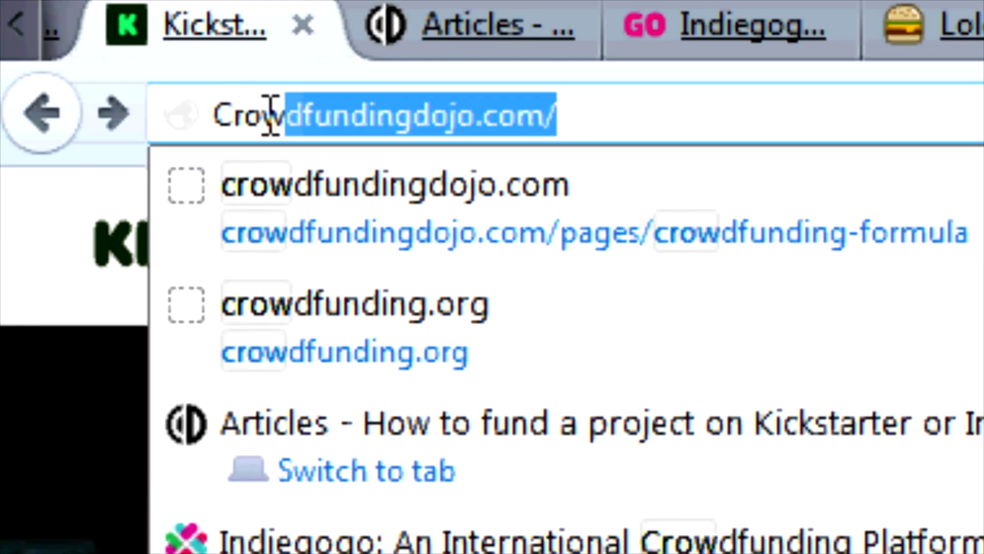
type("ngDojo.com")
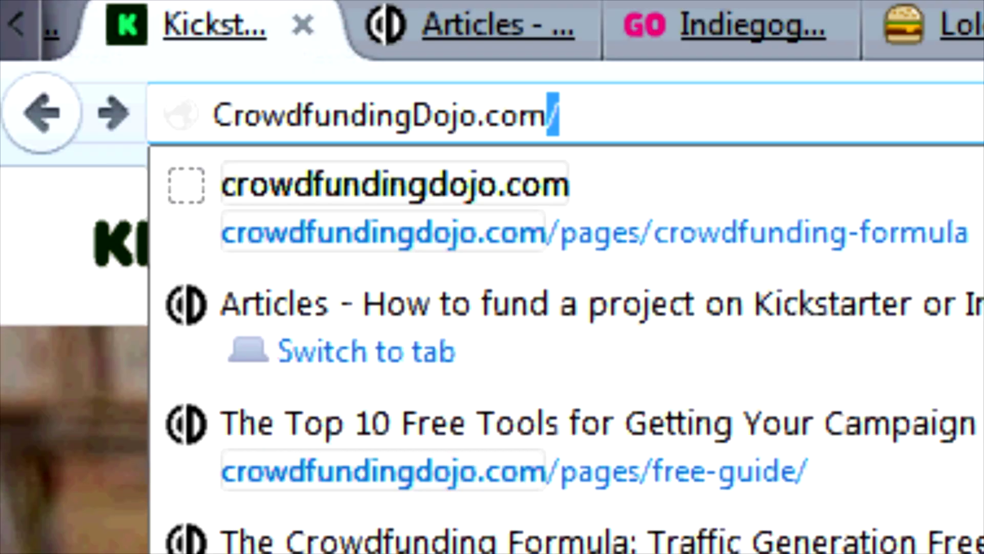